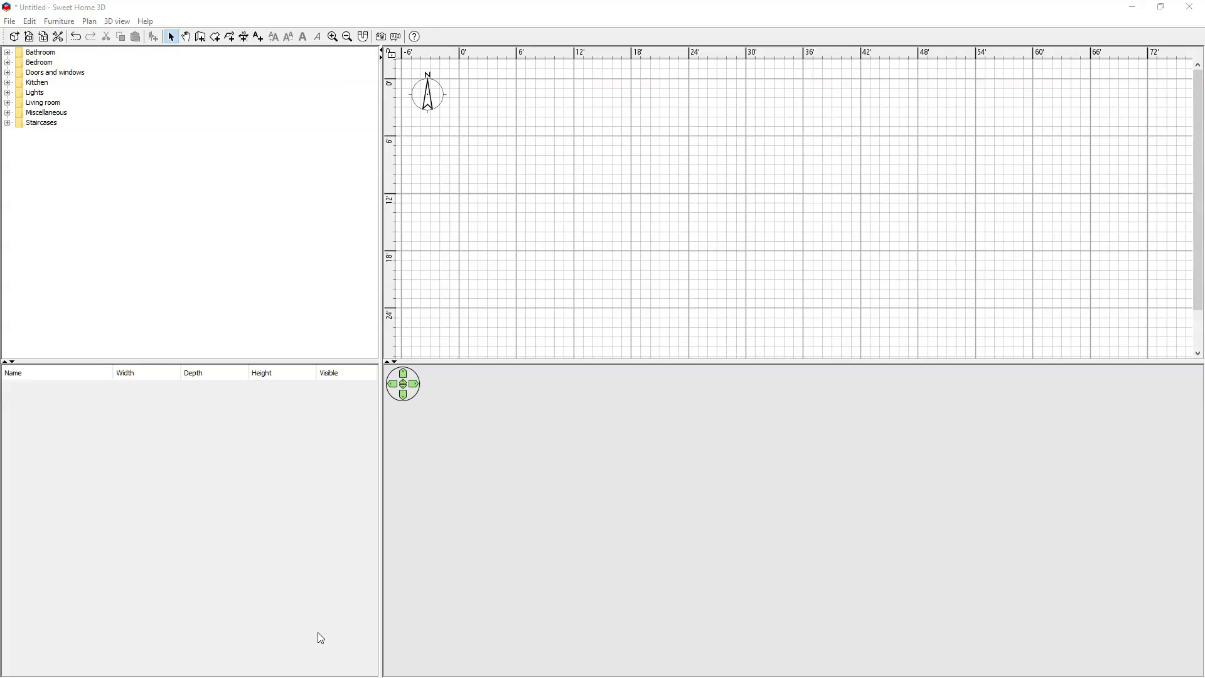
Step: Draw a trial horizontal wall 18' long in the upper part of the plan
{"action": "left_click", "coordinate": [200, 38]}
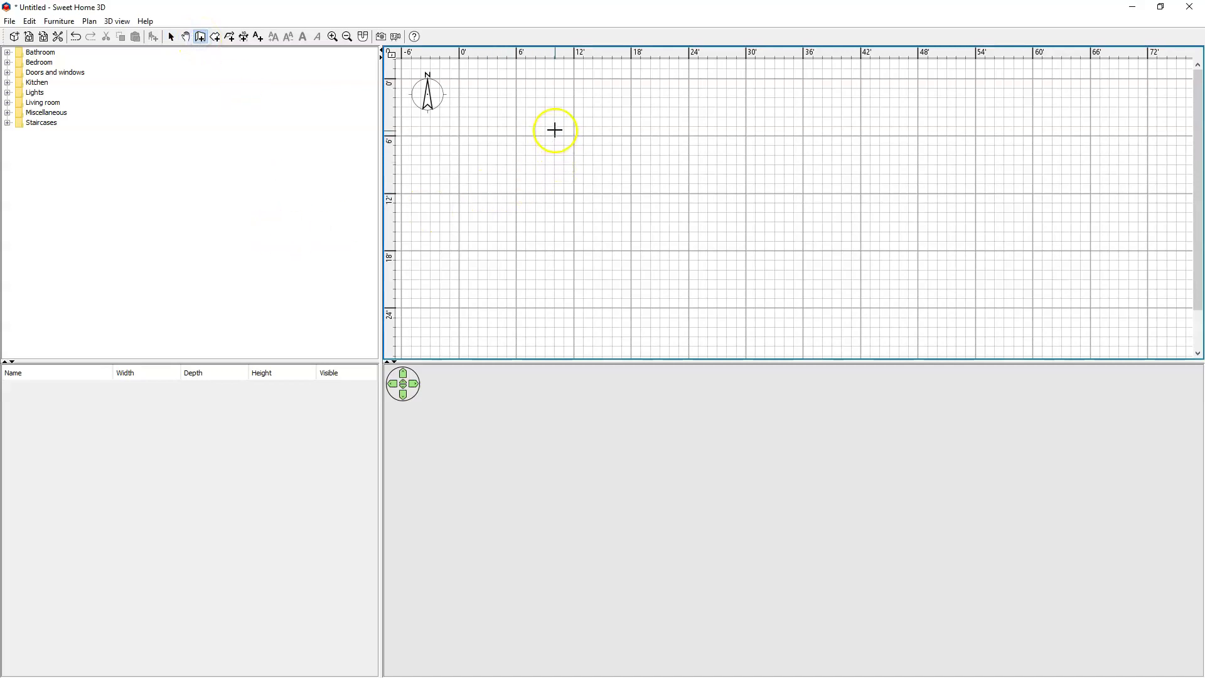
{"action": "left_click", "coordinate": [527, 107]}
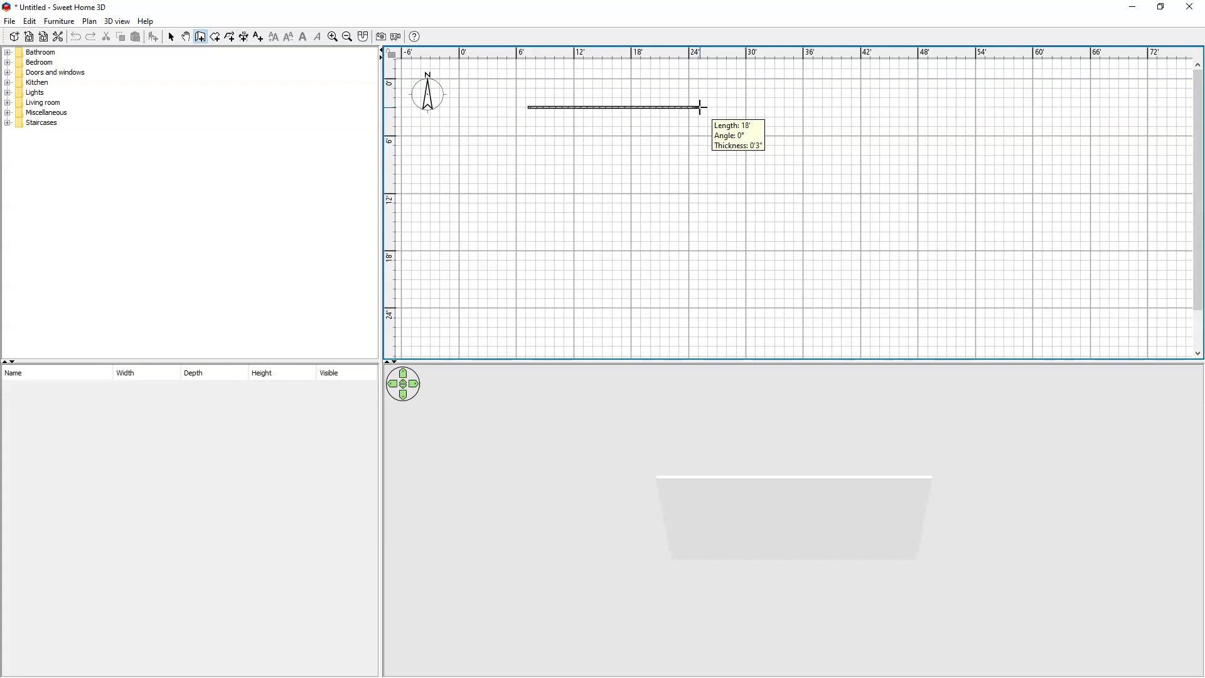
{"action": "double_click", "coordinate": [699, 108]}
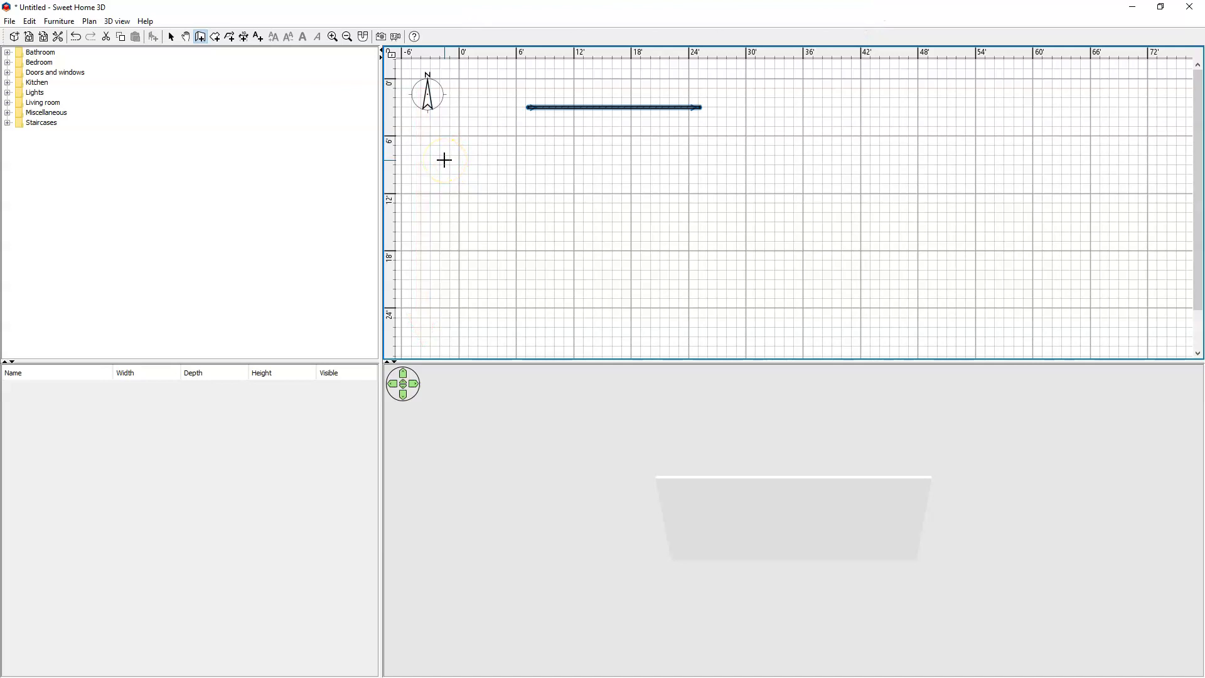
{"action": "left_click_drag", "start_coordinate": [445, 151], "coordinate": [452, 122]}
{"action": "left_click", "coordinate": [171, 37]}
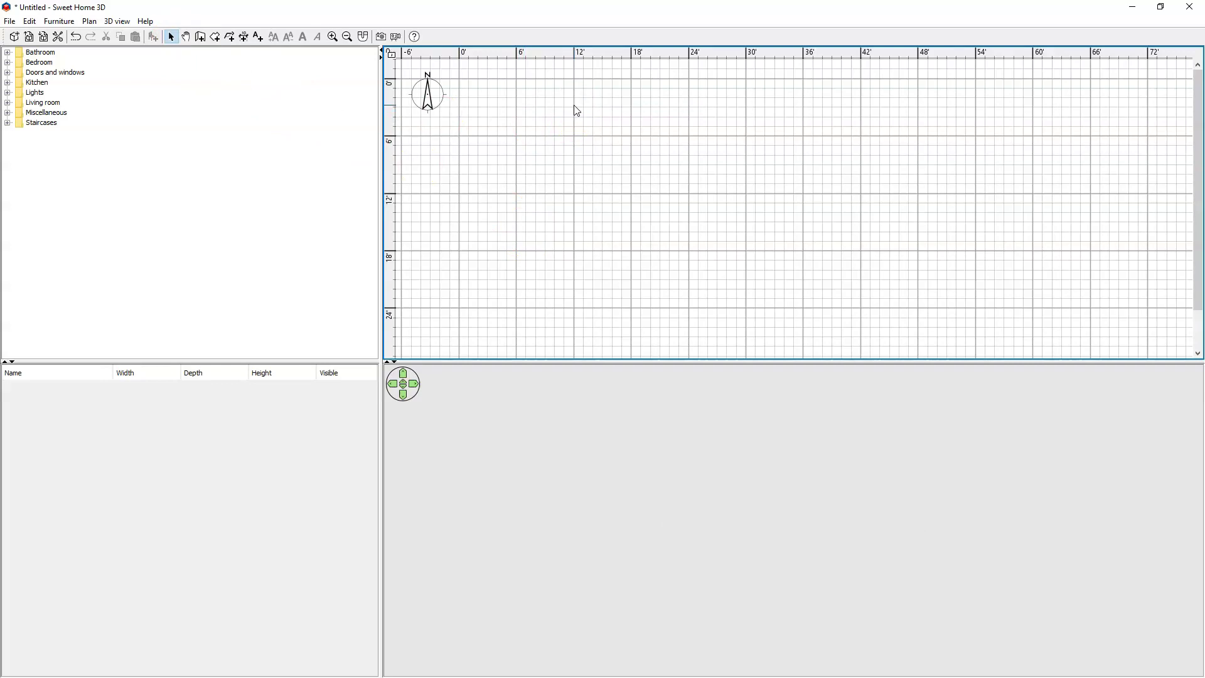
Step: Draw a single horizontal wall about 14'8" long in the upper part of the plan
{"action": "left_click", "coordinate": [200, 39]}
{"action": "left_click", "coordinate": [499, 122]}
{"action": "left_click", "coordinate": [533, 123]}
{"action": "left_click_drag", "start_coordinate": [533, 123], "coordinate": [579, 164]}
{"action": "key", "text": "Escape"}
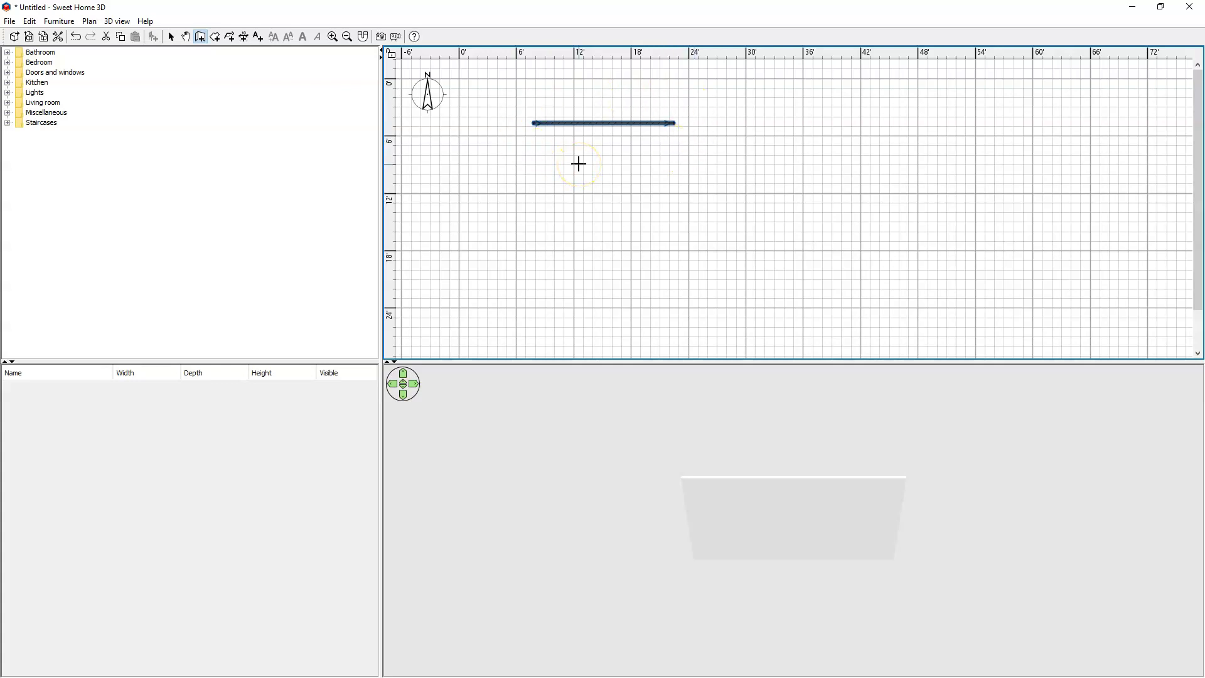
Step: Set the horizontal wall's start point to X 0 and Y 0
{"action": "left_click", "coordinate": [171, 37]}
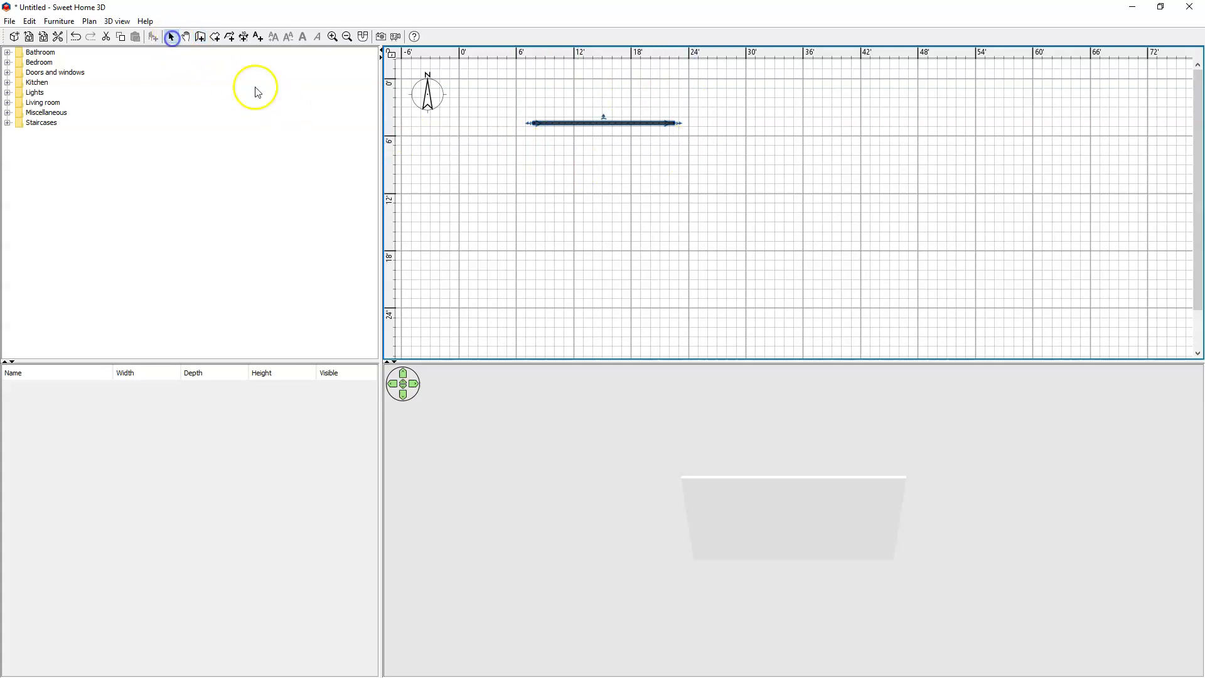
{"action": "left_click", "coordinate": [581, 124]}
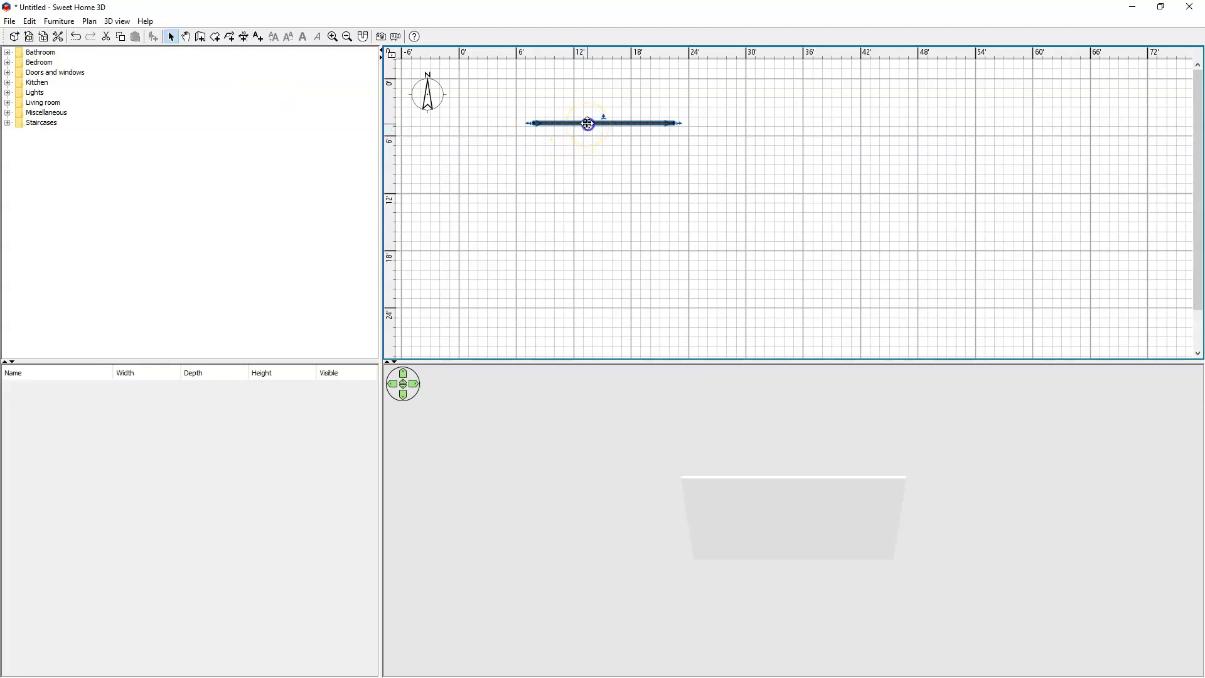
{"action": "double_click", "coordinate": [588, 123]}
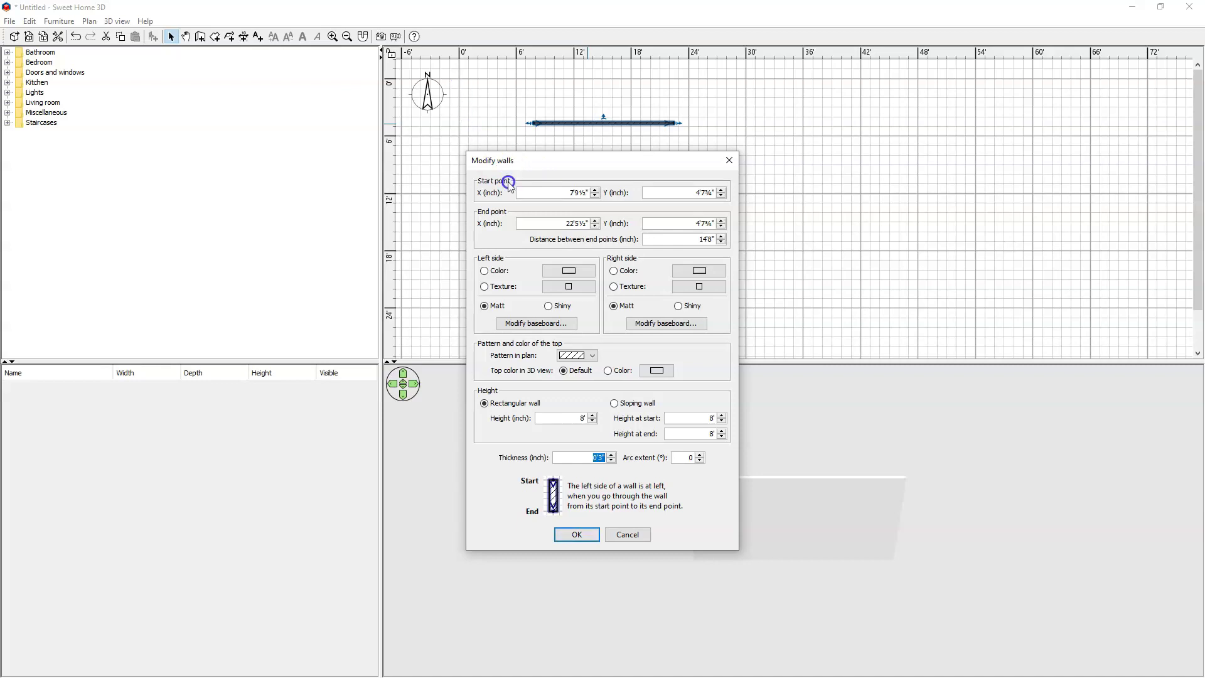
{"action": "left_click", "coordinate": [564, 193]}
{"action": "type", "text": "0"}
{"action": "left_click", "coordinate": [712, 194]}
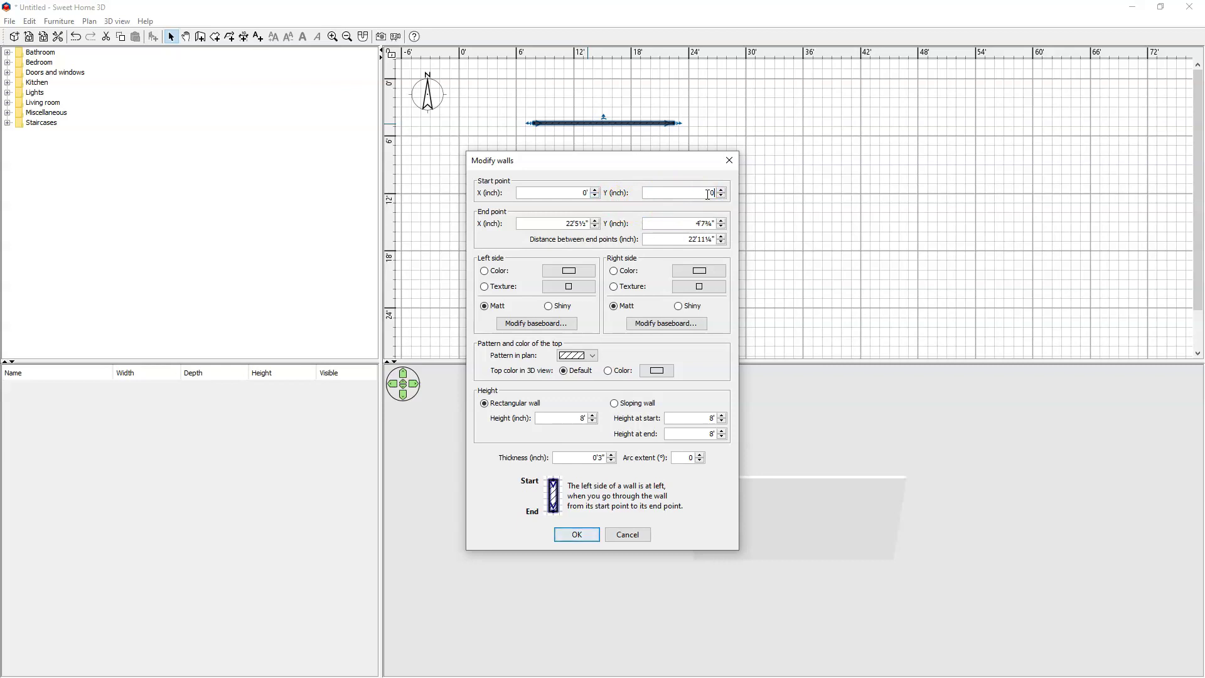
{"action": "type", "text": "0"}
{"action": "left_click", "coordinate": [574, 530]}
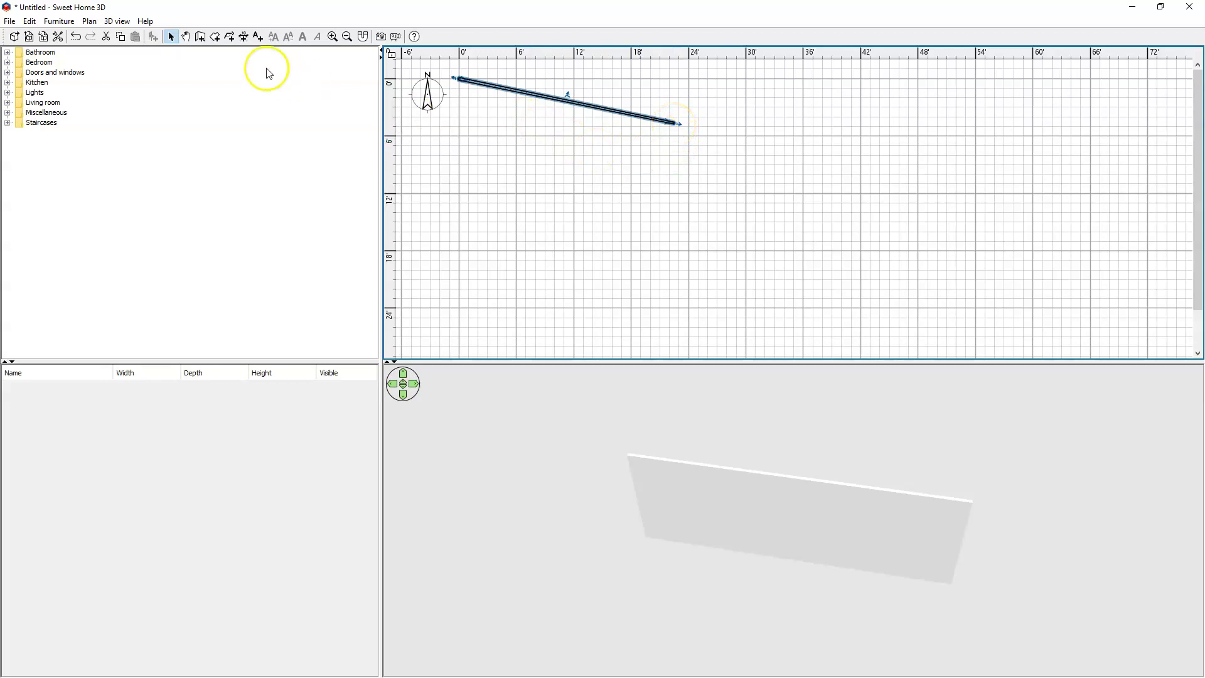
Step: Set the same wall's end point to X 18' and Y 0 so it runs horizontally
{"action": "double_click", "coordinate": [522, 95]}
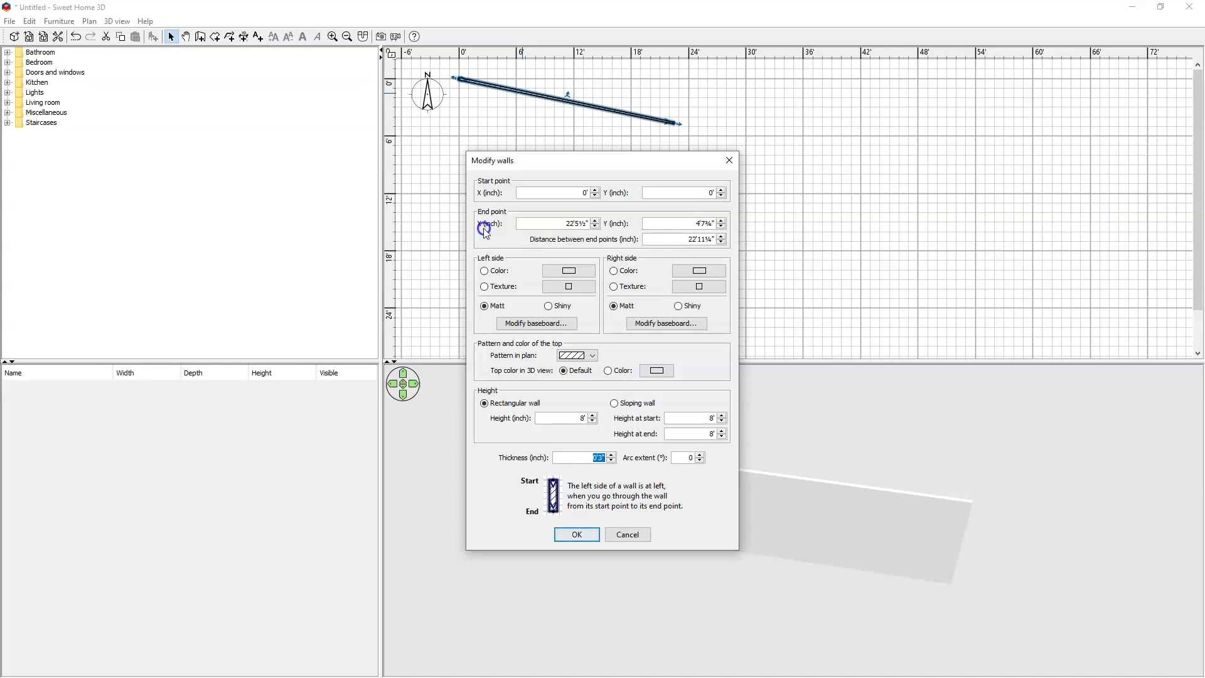
{"action": "left_click", "coordinate": [584, 225]}
{"action": "type", "text": "18"}
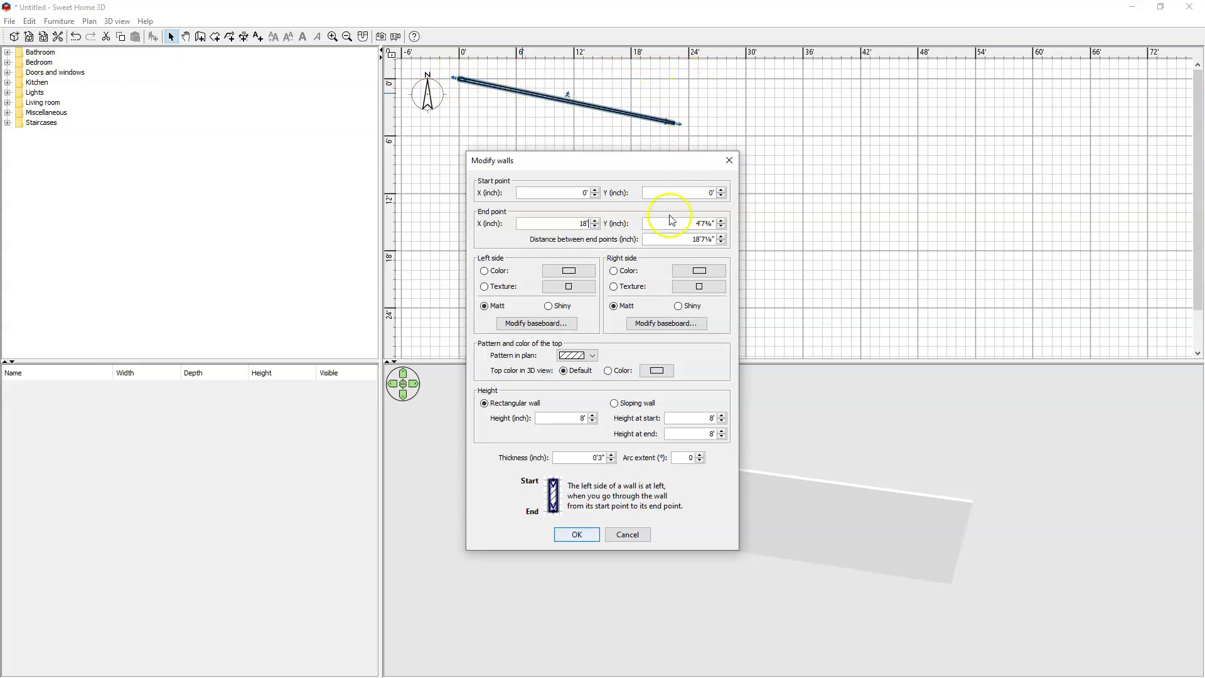
{"action": "left_click", "coordinate": [705, 224]}
{"action": "type", "text": "0"}
{"action": "left_click", "coordinate": [576, 536]}
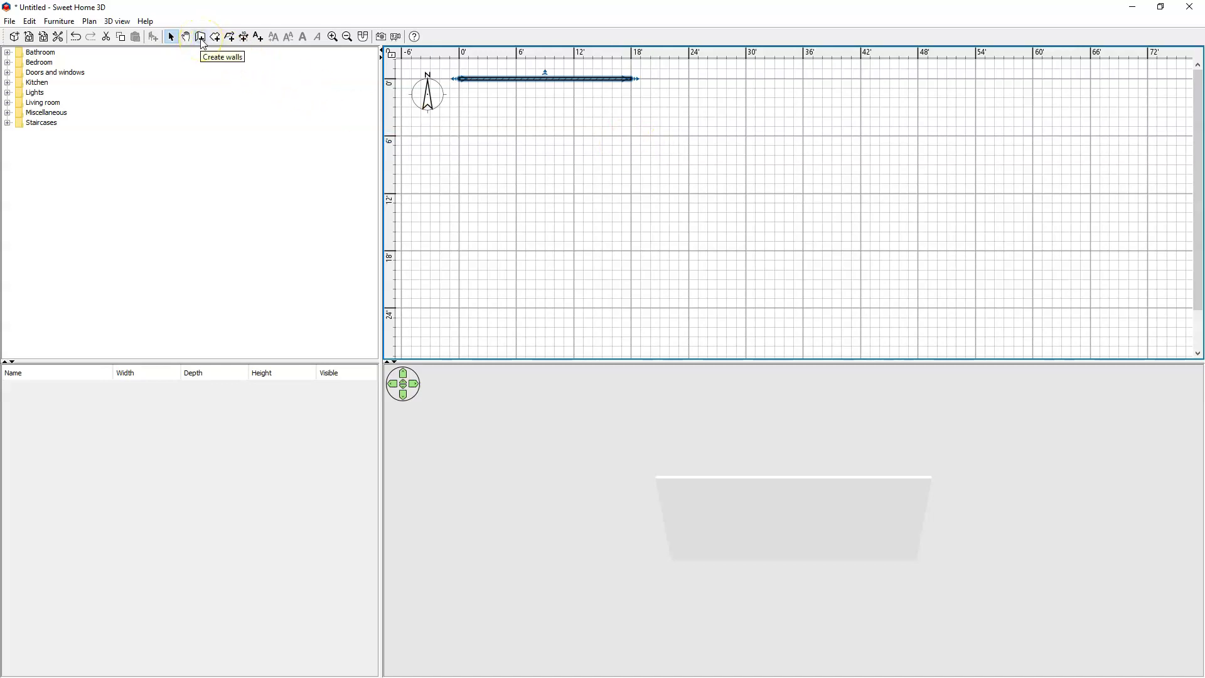
Step: Draw a vertical wall about 13'3" long, running downward to the east of the first wall
{"action": "left_click", "coordinate": [200, 39]}
{"action": "left_click", "coordinate": [655, 120]}
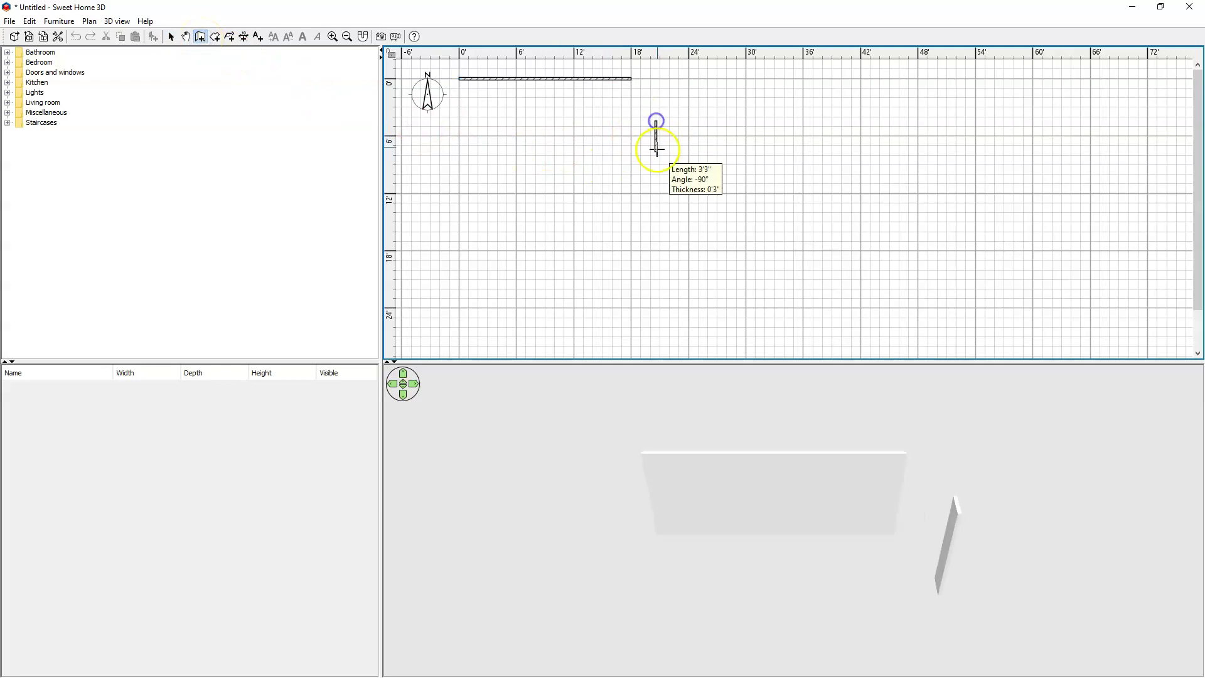
{"action": "double_click", "coordinate": [659, 246]}
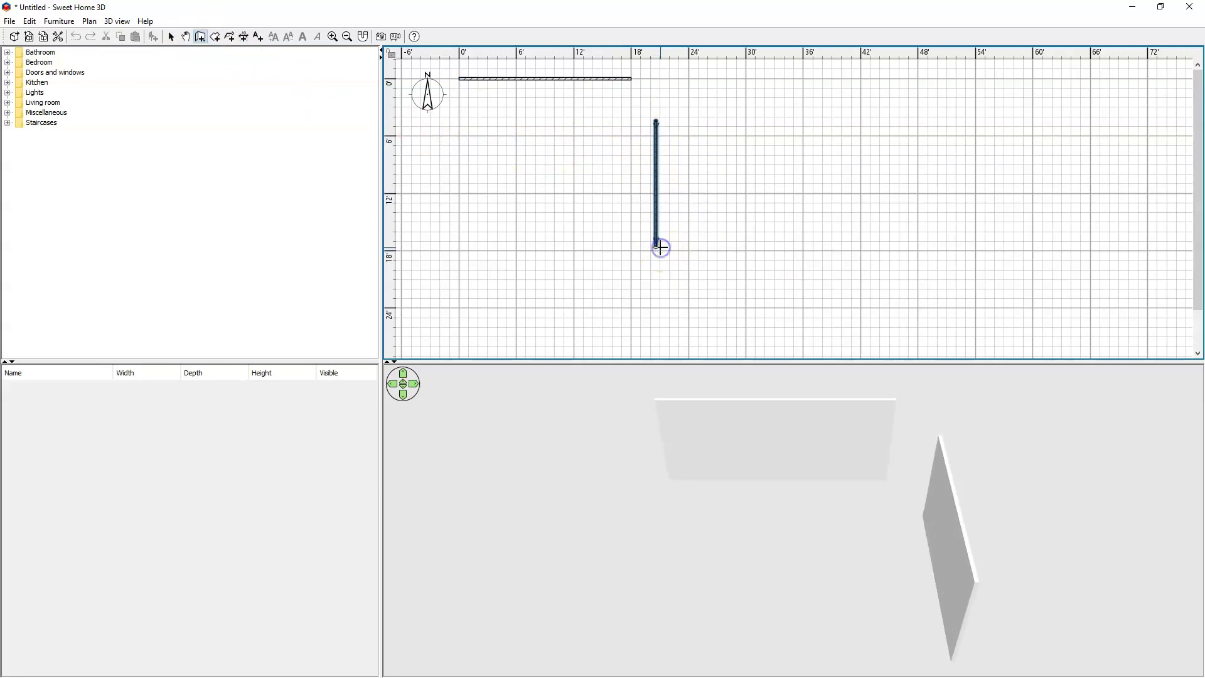
Step: Set the vertical wall's start point to X 18' and Y 0, matching the first wall's east end
{"action": "left_click", "coordinate": [170, 38]}
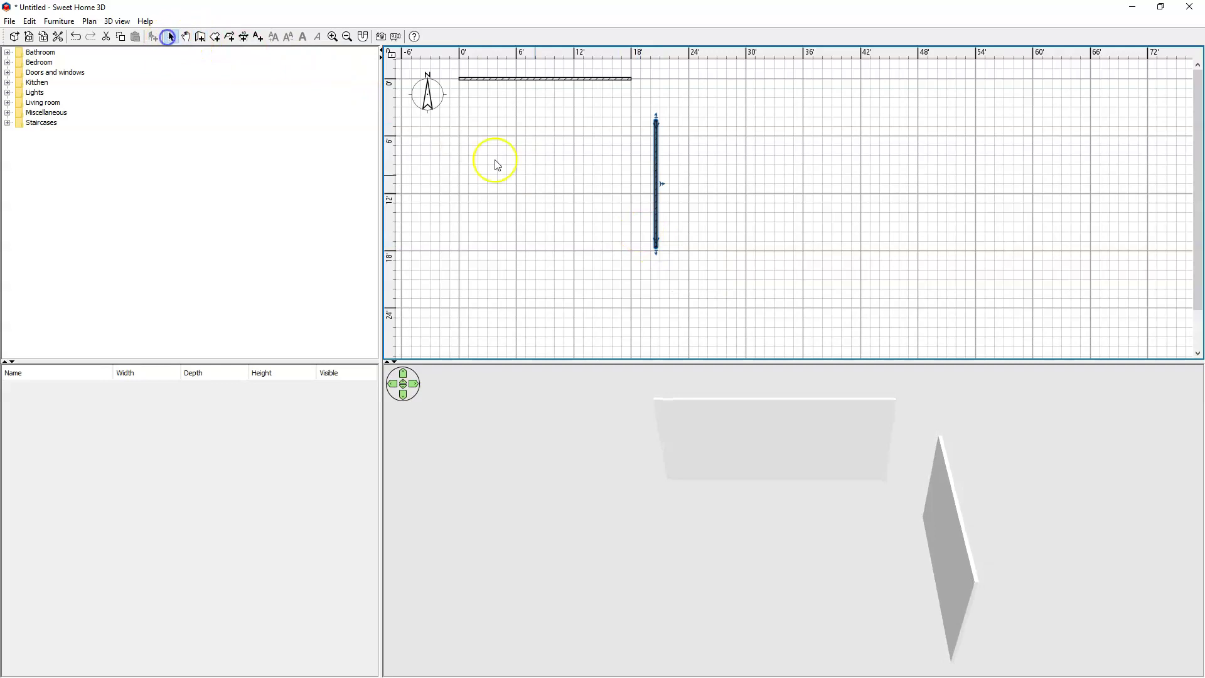
{"action": "double_click", "coordinate": [654, 166]}
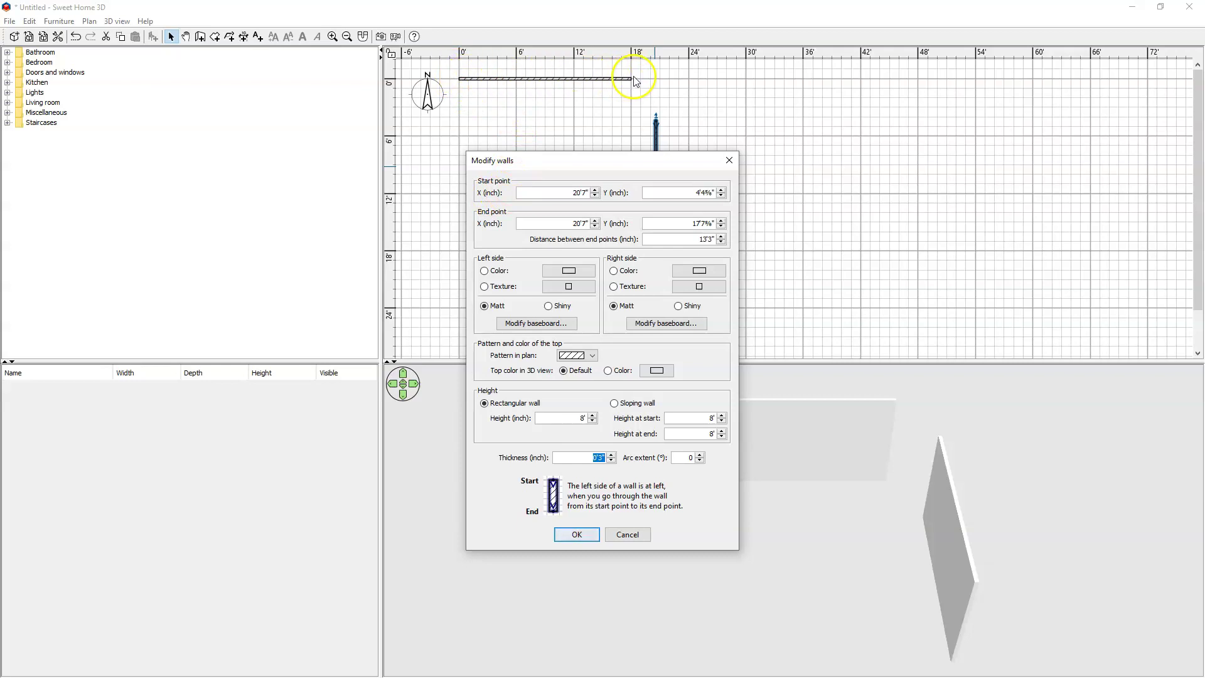
{"action": "left_click", "coordinate": [578, 191]}
{"action": "type", "text": "18"}
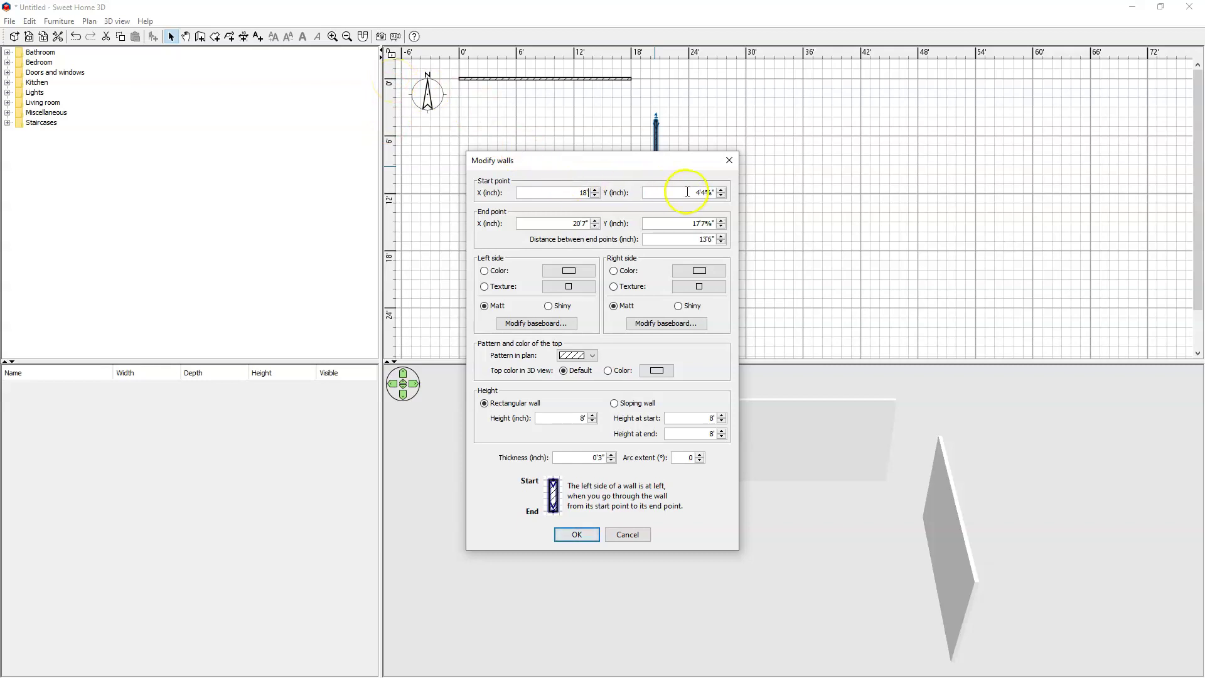
{"action": "left_click", "coordinate": [710, 192]}
{"action": "key", "text": "BackSpace"}
{"action": "type", "text": "0"}
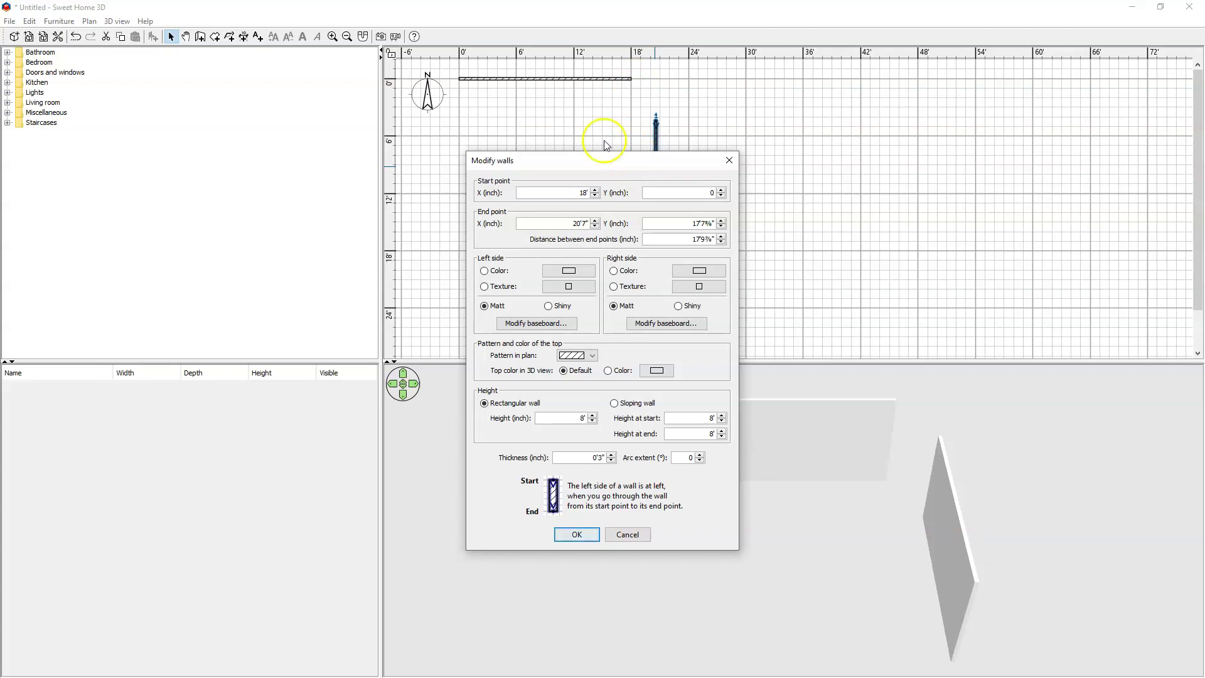
Step: Set the vertical wall's end point to X 18' and Y 12', and deselect the wall
{"action": "left_click_drag", "start_coordinate": [571, 223], "coordinate": [593, 226]}
{"action": "type", "text": "18'"}
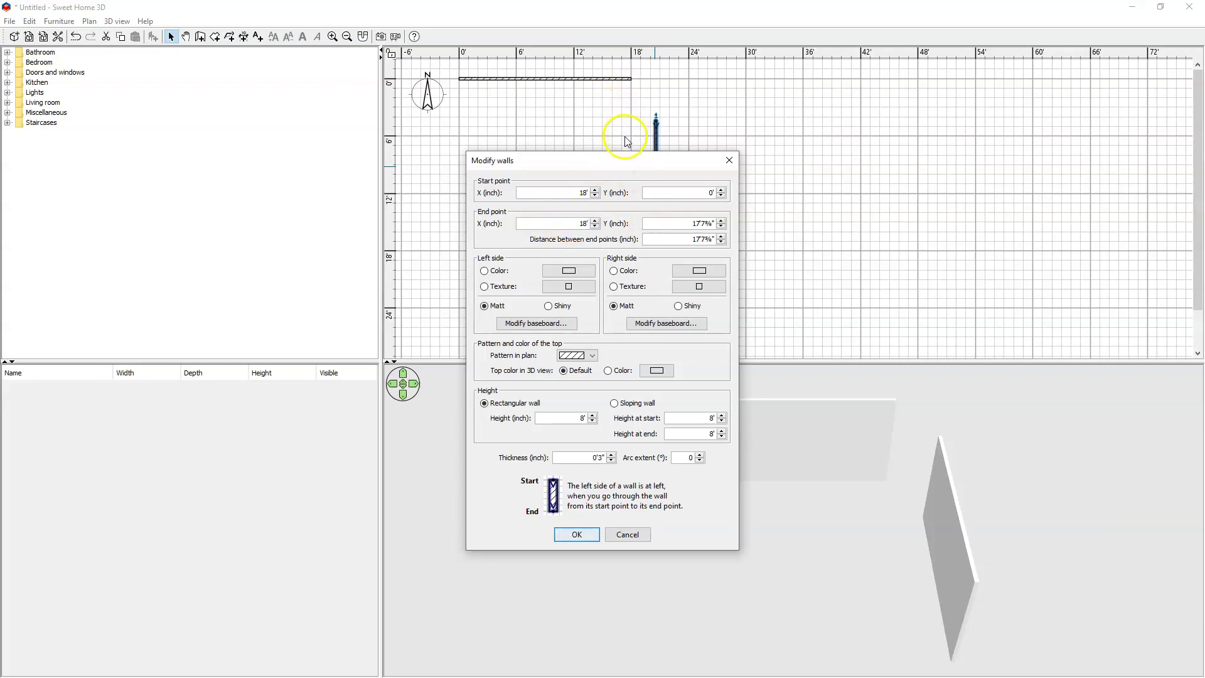
{"action": "left_click_drag", "start_coordinate": [692, 223], "coordinate": [715, 224]}
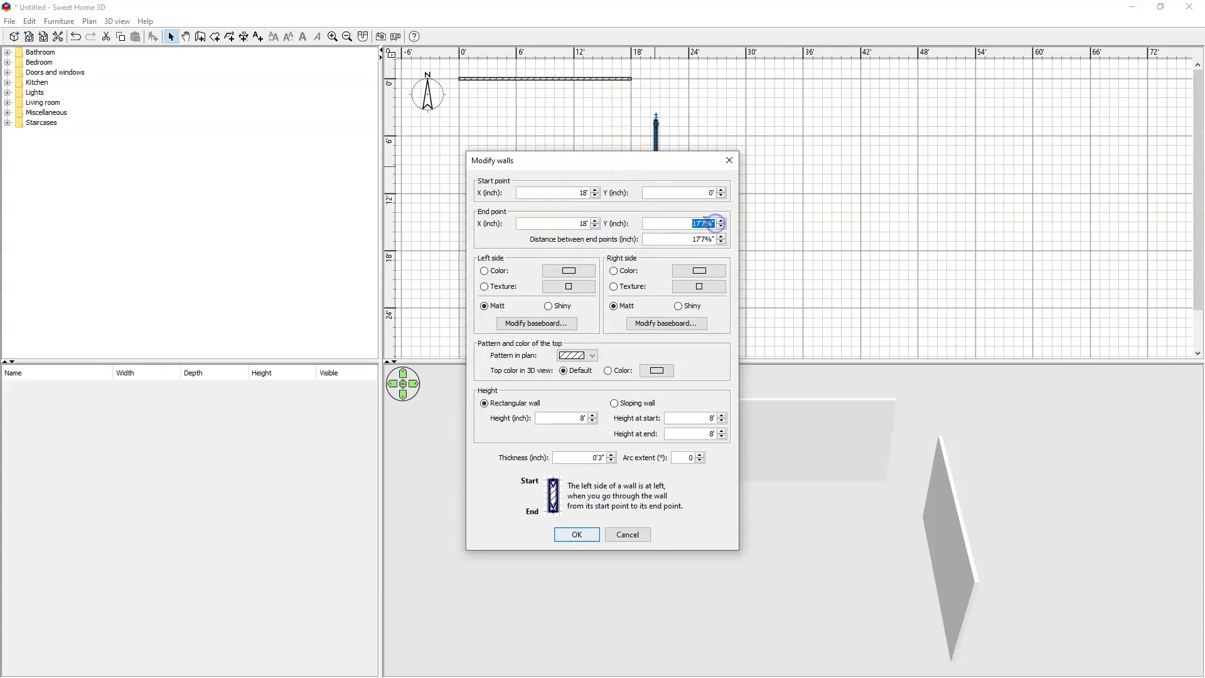
{"action": "type", "text": "12"}
{"action": "left_click", "coordinate": [576, 534]}
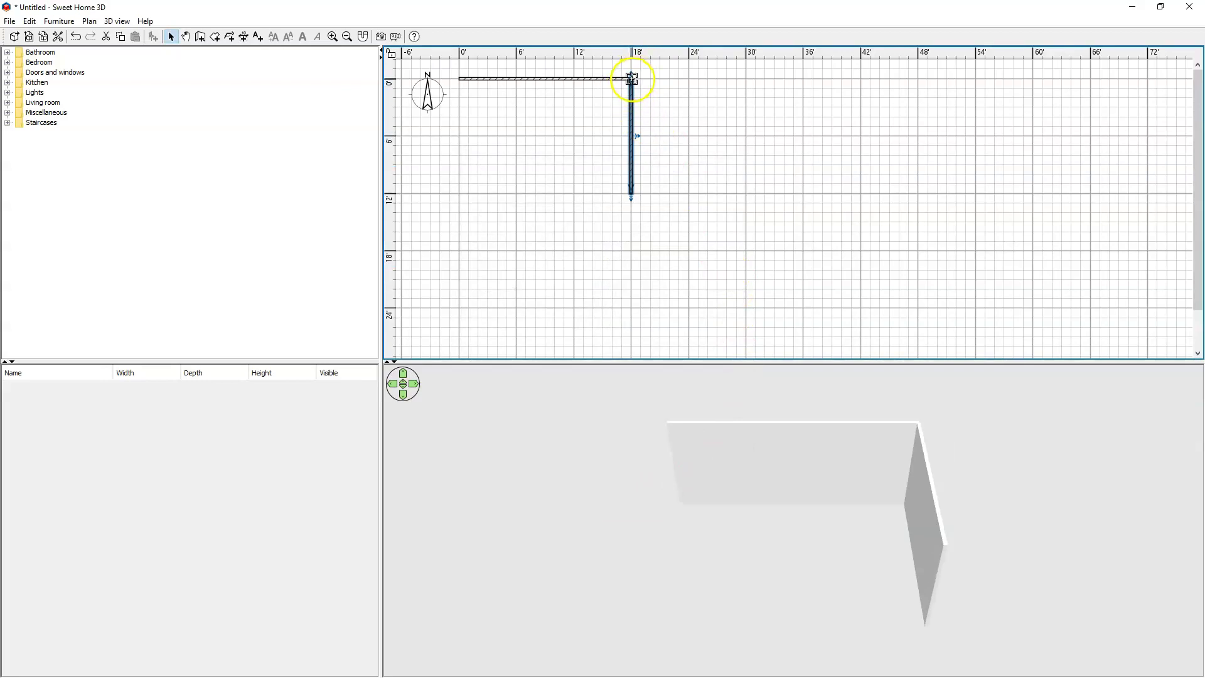
{"action": "left_click", "coordinate": [643, 230]}
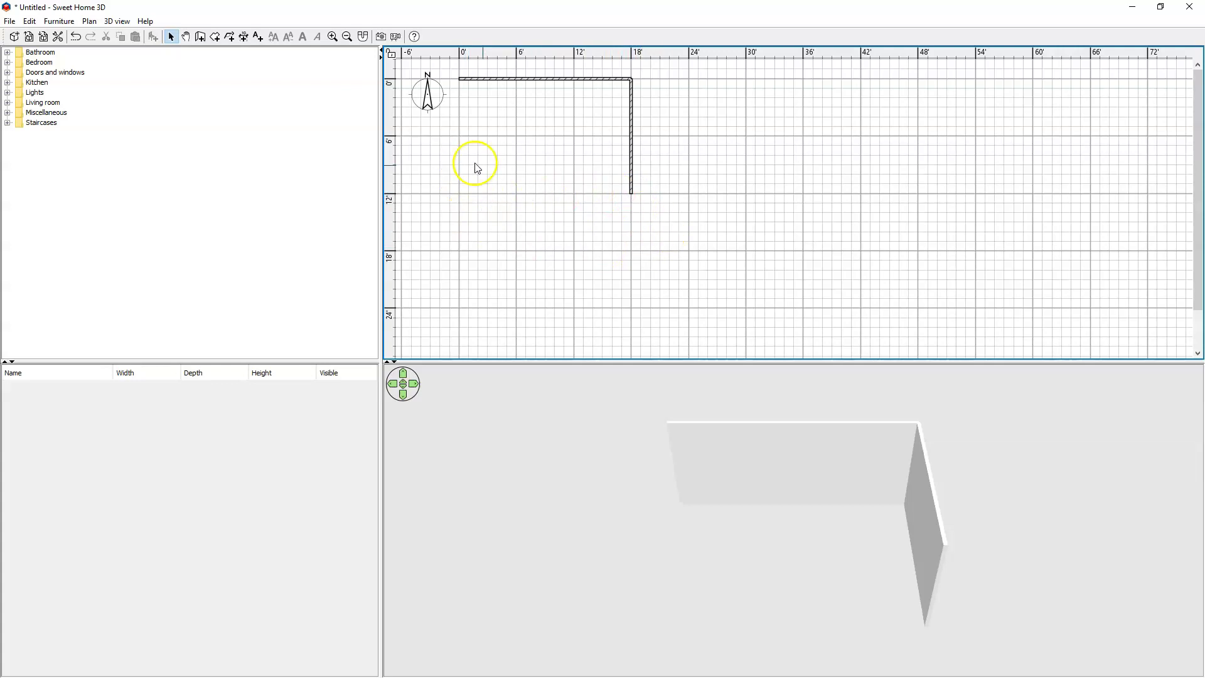
Step: Draw a horizontal wall about 15' long from east to west, below the vertical wall's lower end
{"action": "left_click", "coordinate": [200, 36]}
{"action": "left_click_drag", "start_coordinate": [516, 209], "coordinate": [470, 219]}
{"action": "left_click", "coordinate": [608, 213]}
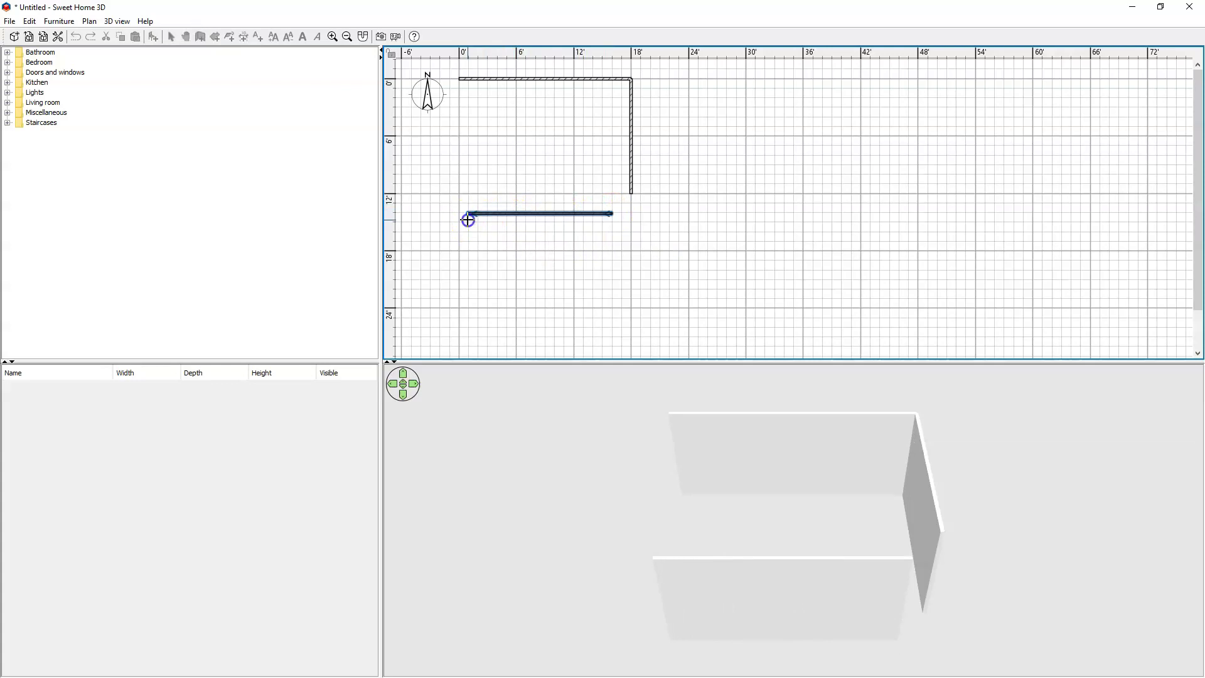
{"action": "key", "text": "ctrl+shift+w"}
{"action": "left_click", "coordinate": [468, 220]}
{"action": "double_click", "coordinate": [493, 215]}
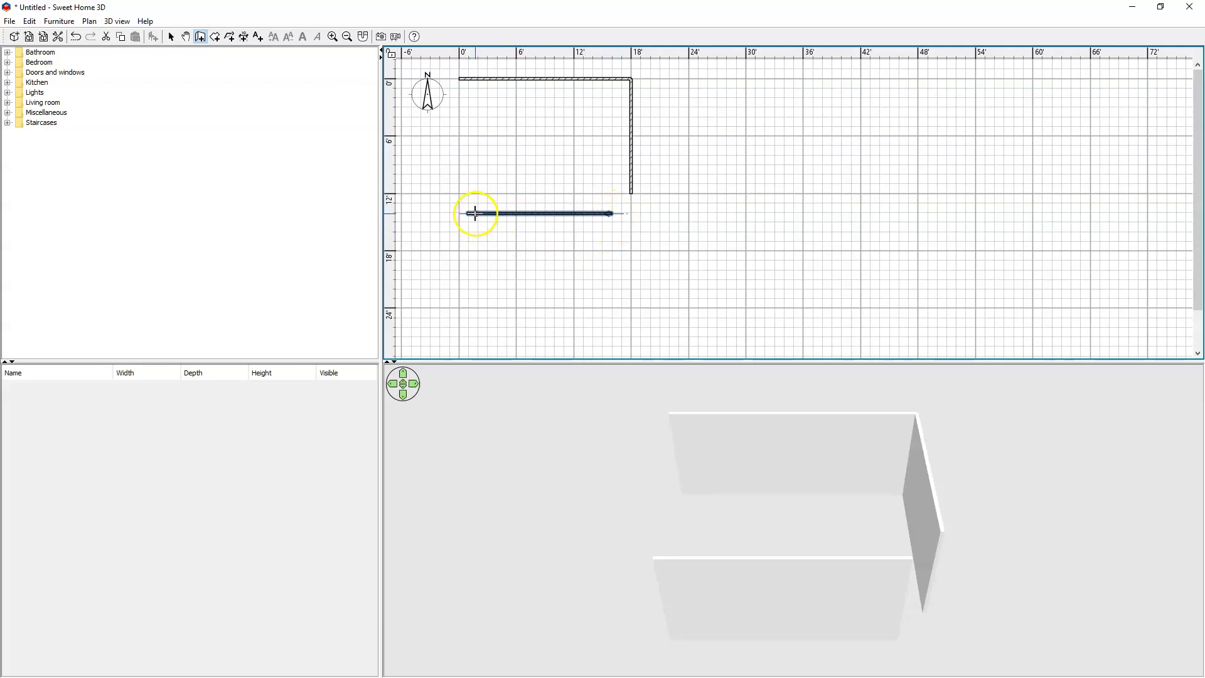
Step: Set the lower horizontal wall's start point to X 18' and Y 12'
{"action": "left_click", "coordinate": [170, 36]}
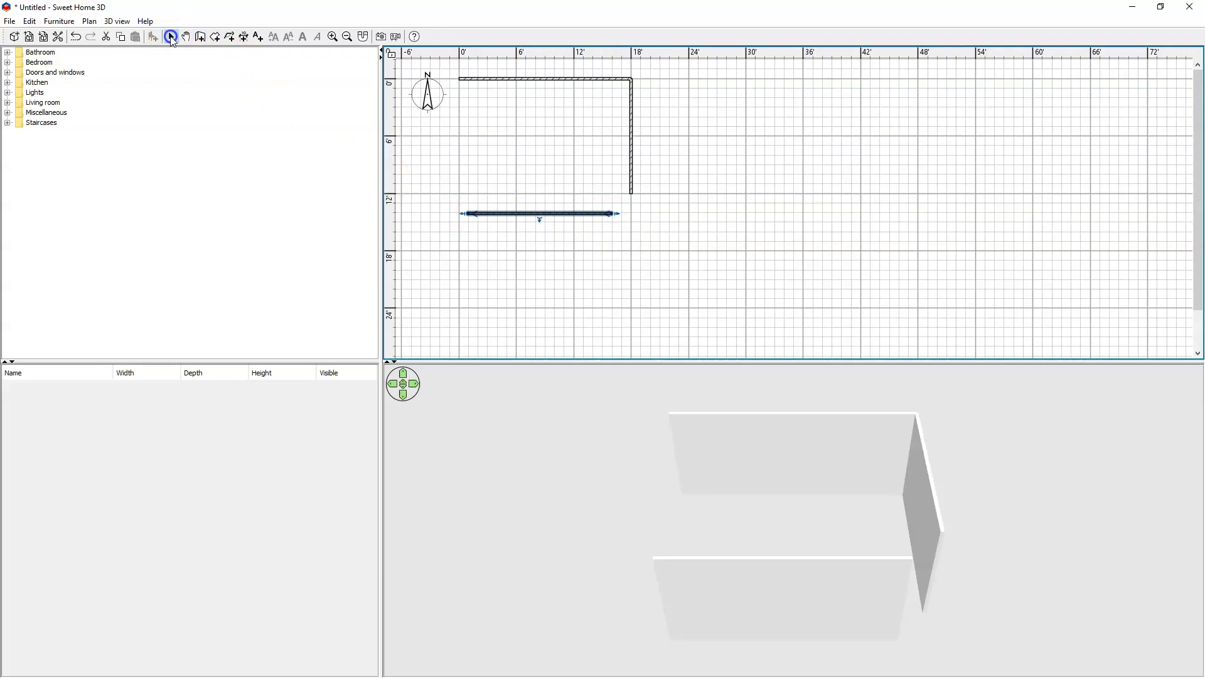
{"action": "double_click", "coordinate": [523, 213]}
{"action": "left_click_drag", "start_coordinate": [582, 159], "coordinate": [807, 124]}
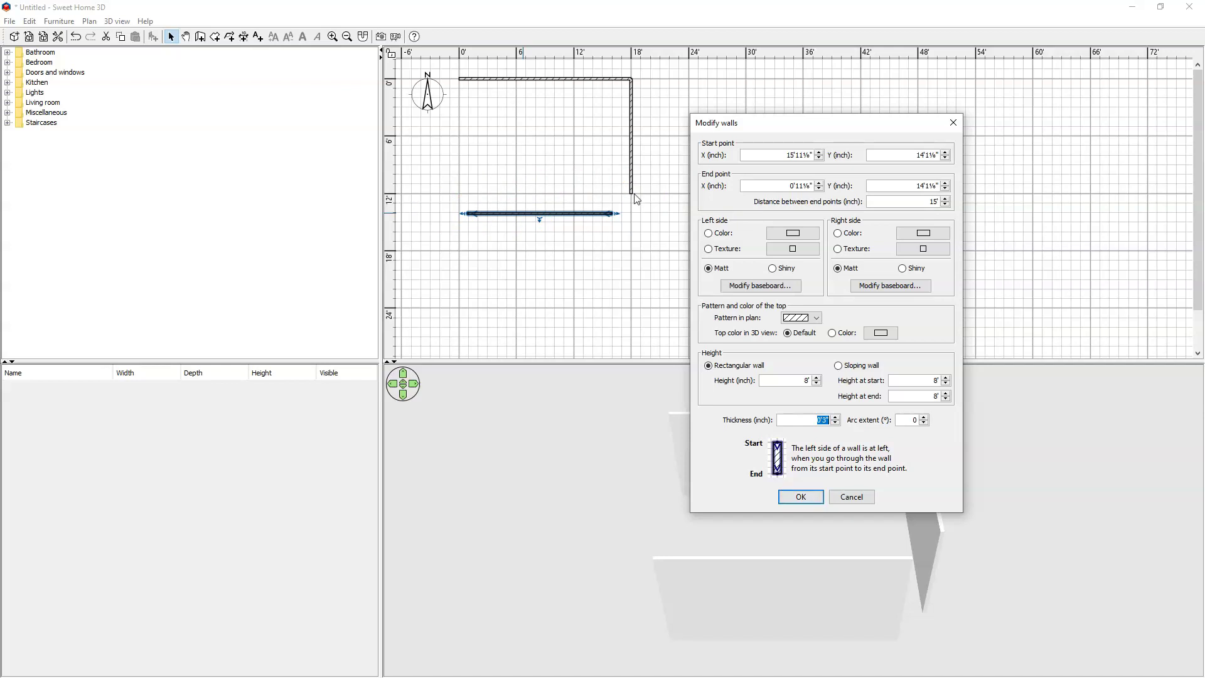
{"action": "left_click_drag", "start_coordinate": [772, 155], "coordinate": [814, 155]}
{"action": "type", "text": "18"}
{"action": "left_click_drag", "start_coordinate": [909, 155], "coordinate": [940, 157]}
{"action": "type", "text": "12"}
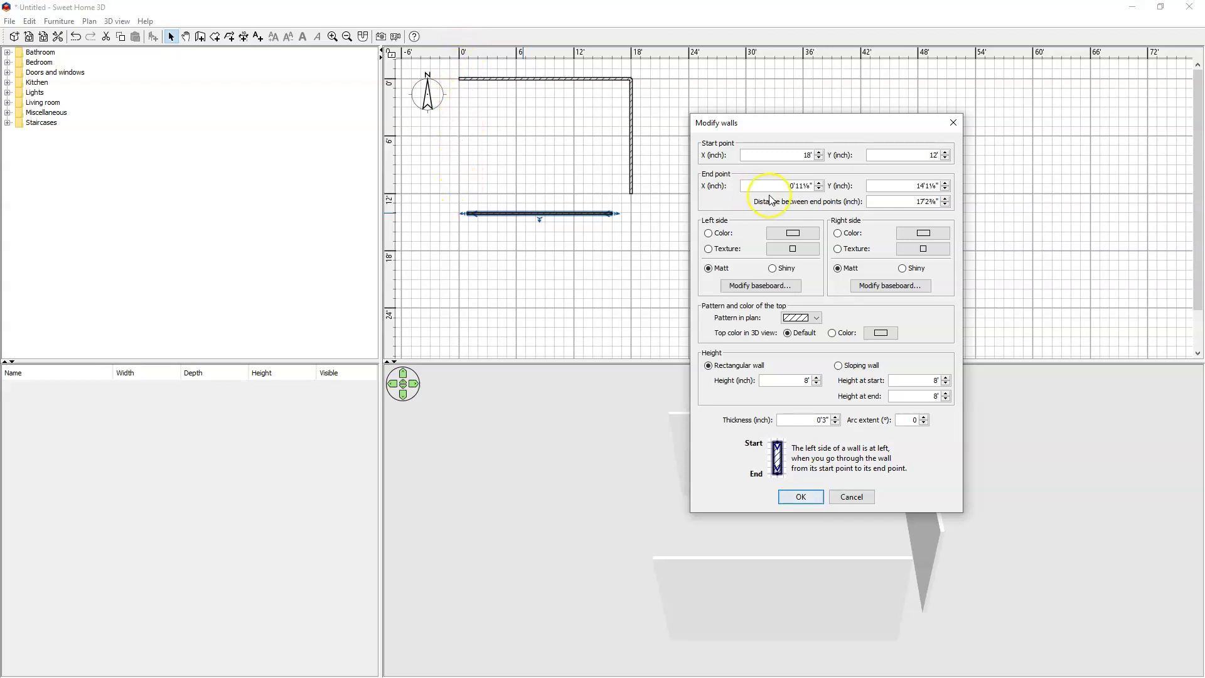
Step: Set the lower wall's end point to X 0 and Y 12', and deselect the wall
{"action": "left_click_drag", "start_coordinate": [790, 186], "coordinate": [808, 186]}
{"action": "key", "text": "BackSpace"}
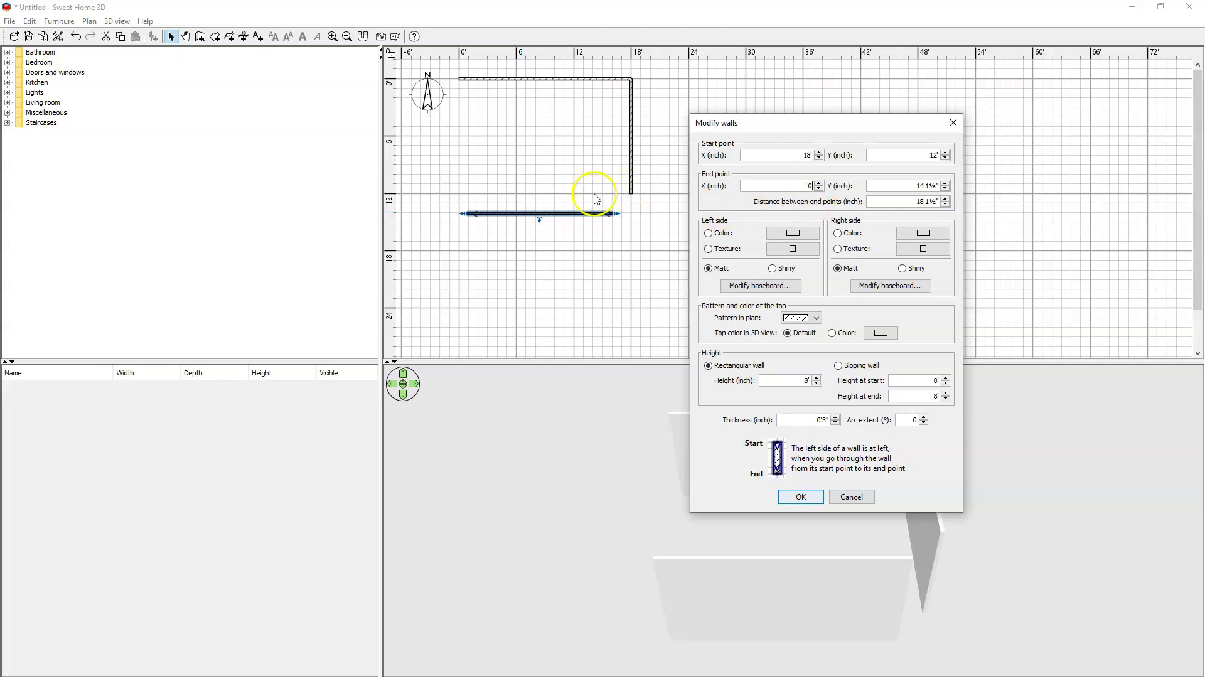
{"action": "left_click_drag", "start_coordinate": [908, 186], "coordinate": [938, 188]}
{"action": "type", "text": "12"}
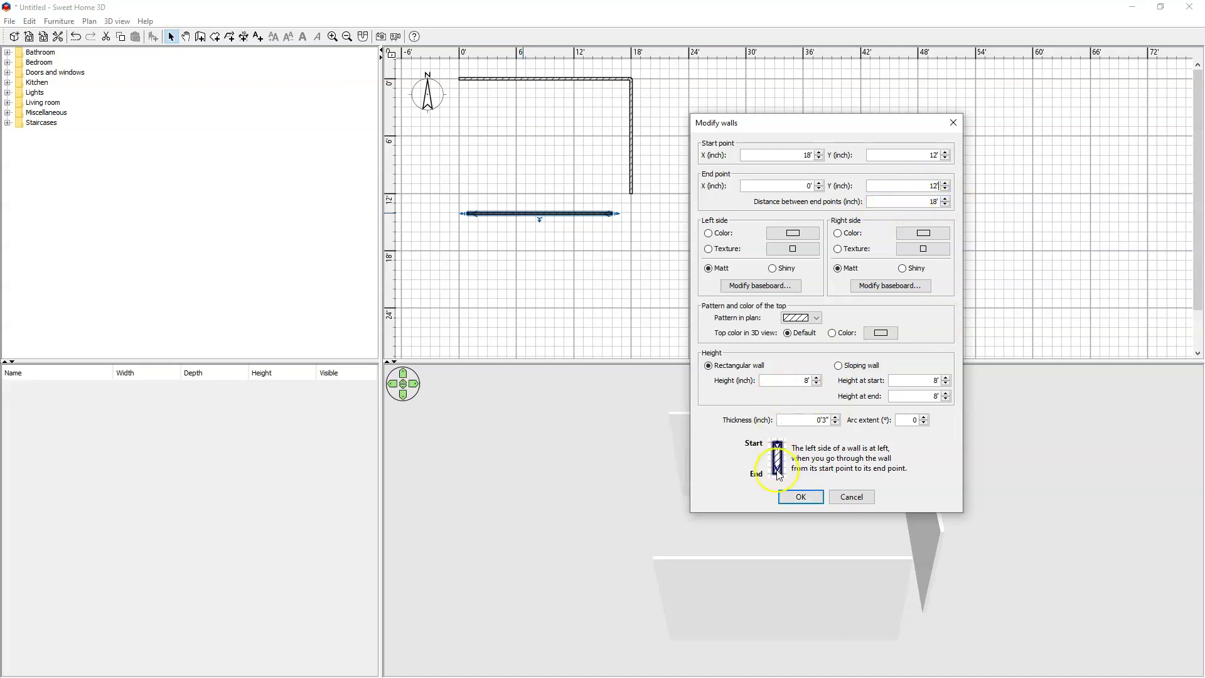
{"action": "left_click", "coordinate": [800, 496]}
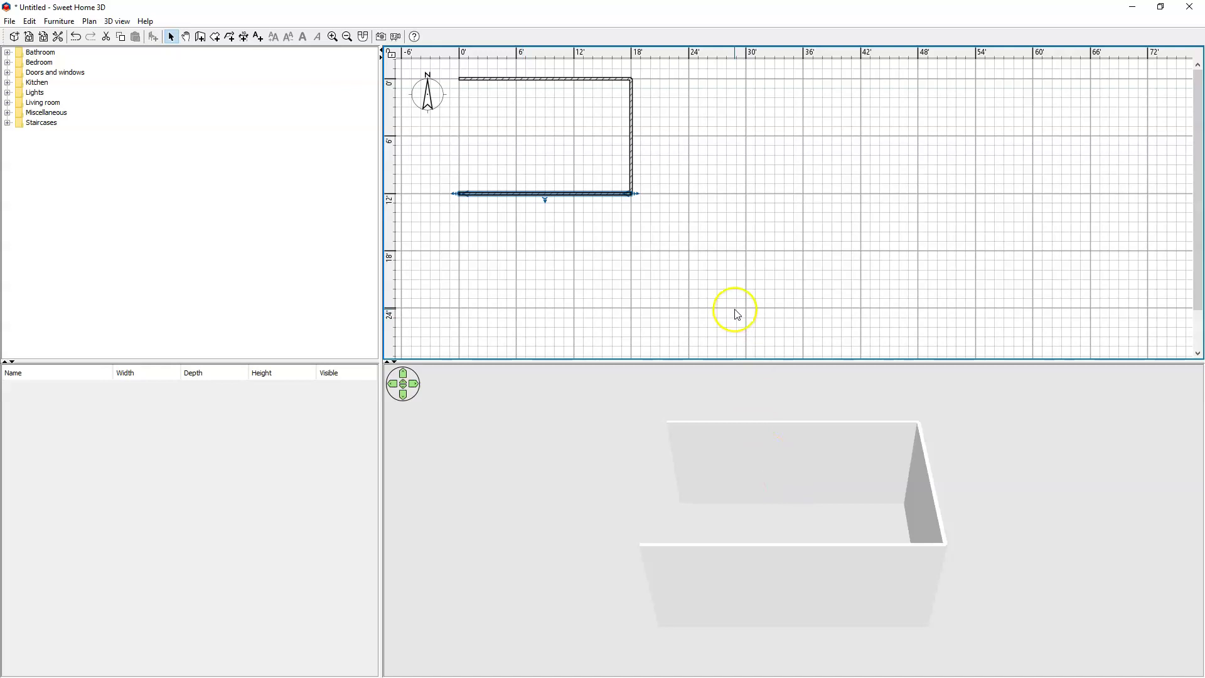
{"action": "left_click", "coordinate": [692, 287]}
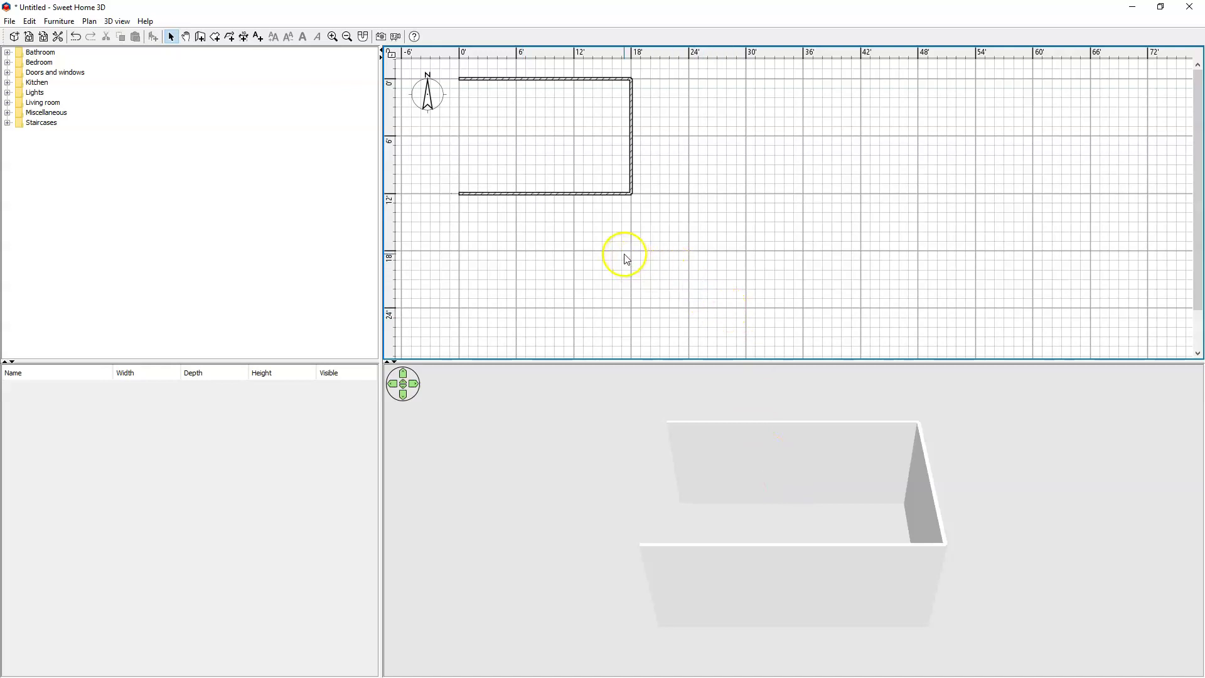
Step: Draw the closing west wall between the open ends of the lower and upper walls
{"action": "left_click", "coordinate": [200, 36]}
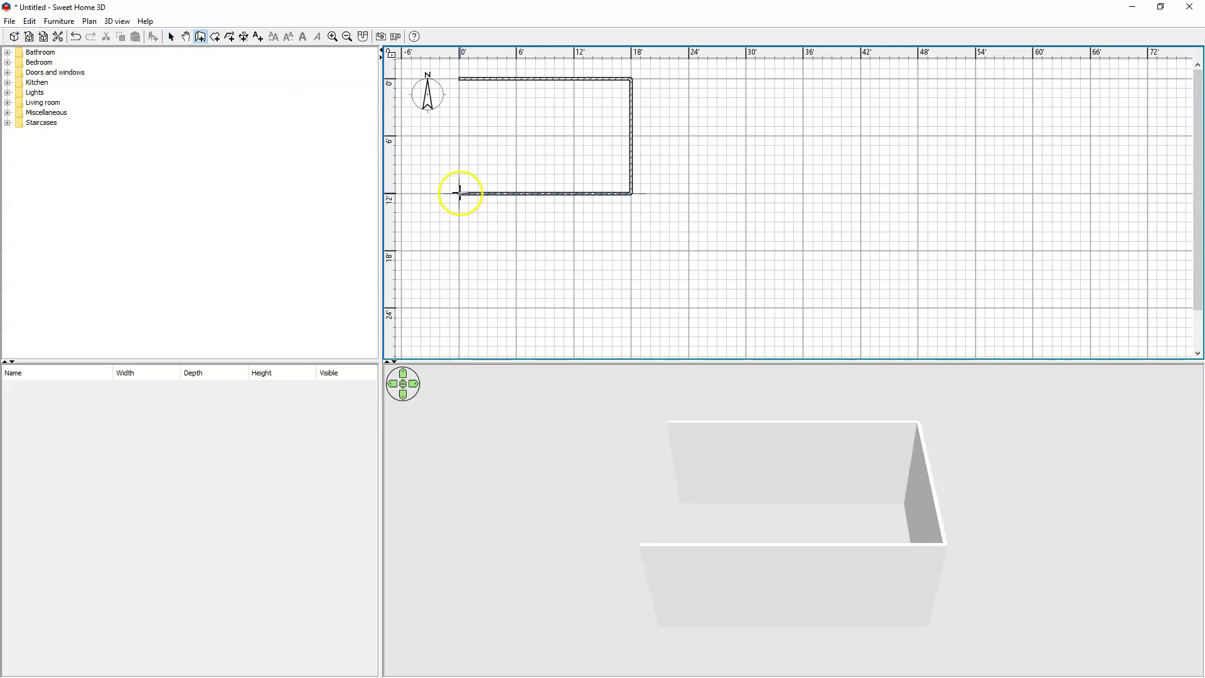
{"action": "left_click", "coordinate": [460, 79]}
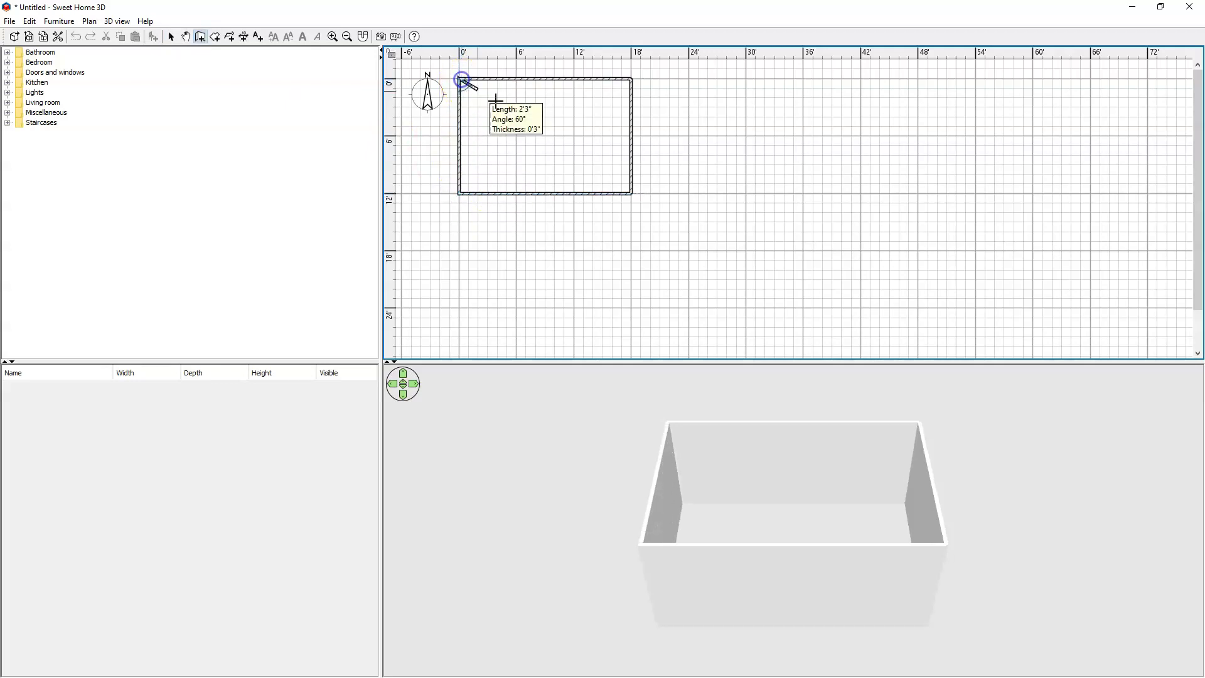
{"action": "key", "text": "Escape"}
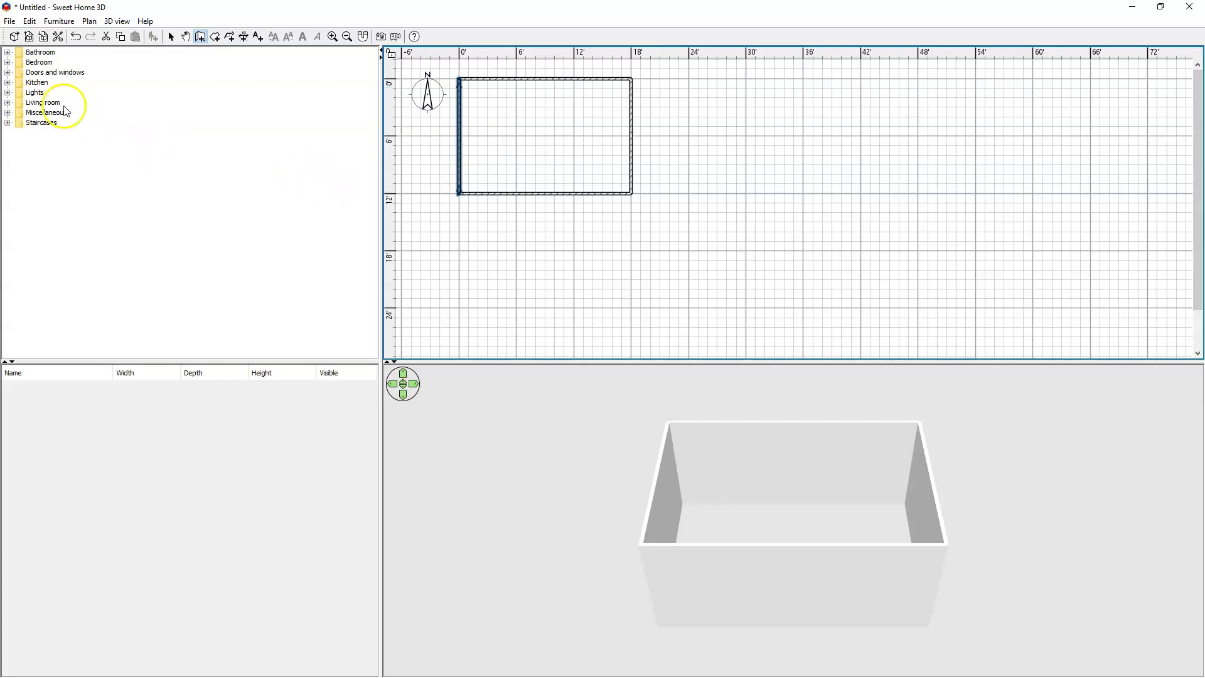
Step: Add a Door from the Doors and windows category to the north wall and set its X location to about 6'
{"action": "left_click", "coordinate": [7, 72]}
{"action": "left_click_drag", "start_coordinate": [45, 83], "coordinate": [530, 80]}
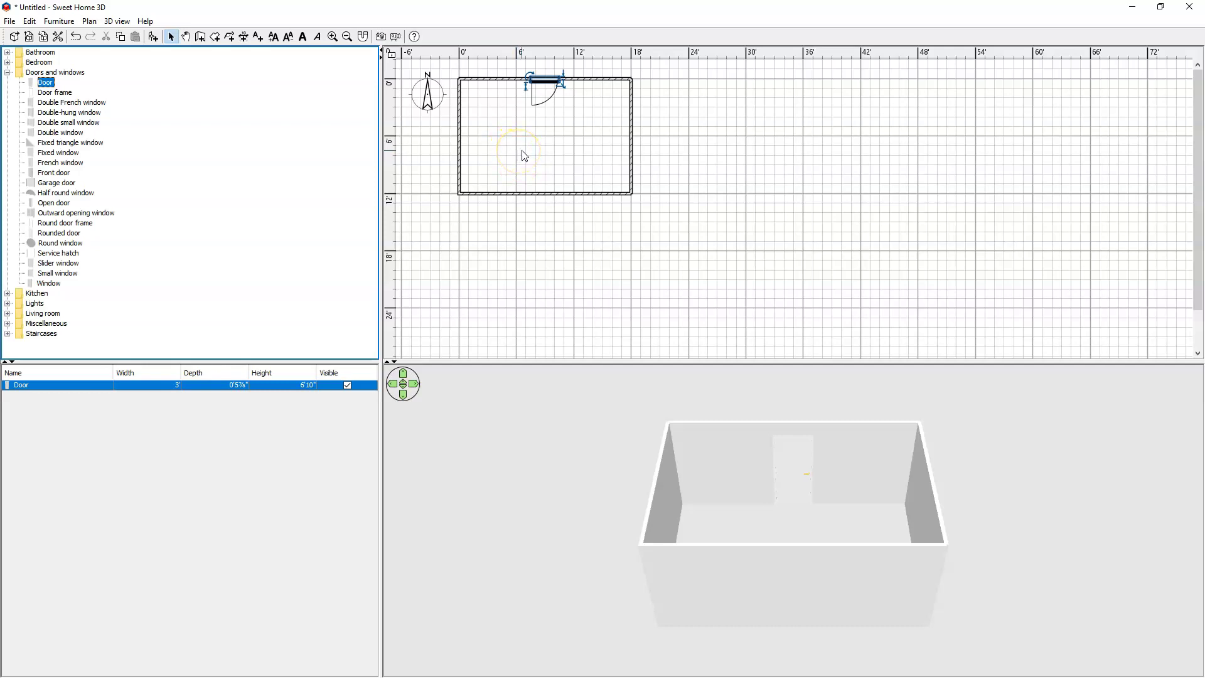
{"action": "double_click", "coordinate": [546, 83]}
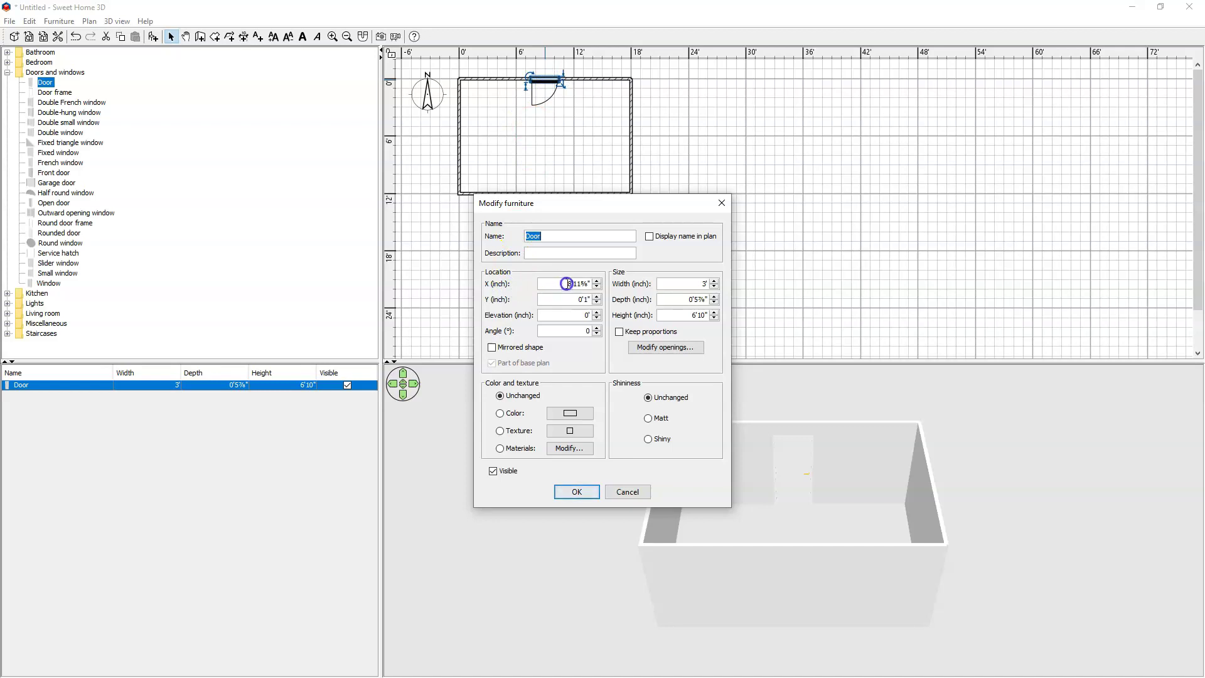
{"action": "left_click_drag", "start_coordinate": [567, 284], "coordinate": [590, 283]}
{"action": "left_click", "coordinate": [577, 491]}
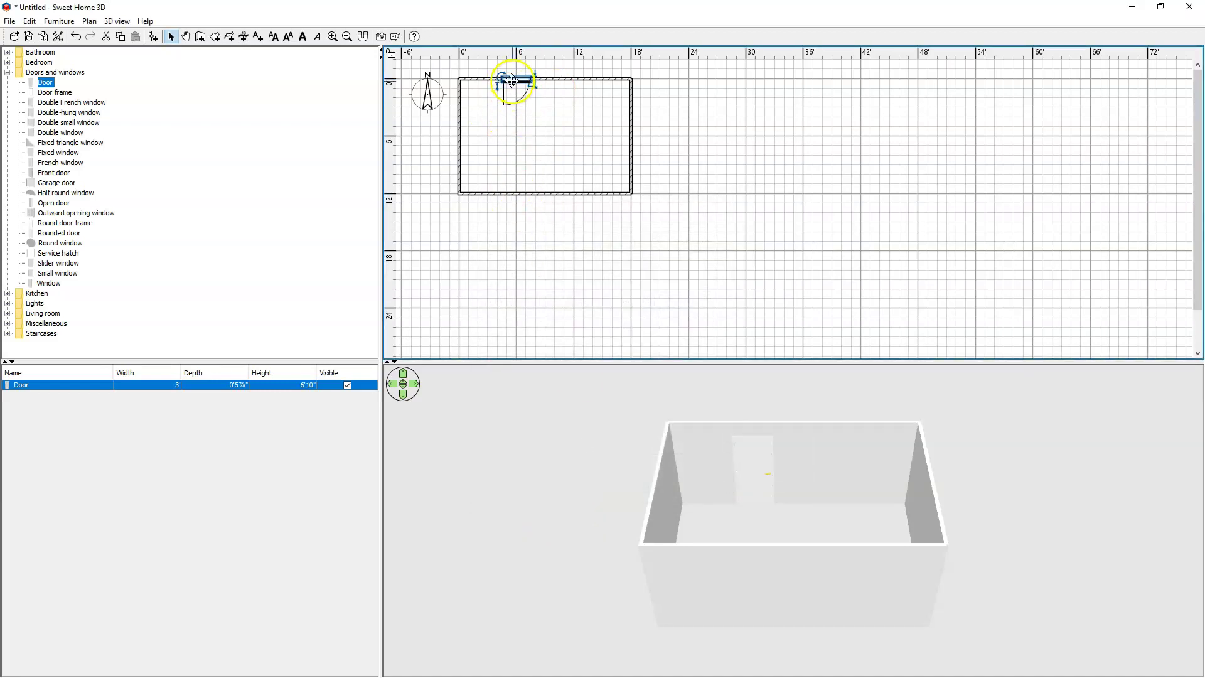
Step: Place the dark blue Armchair from the Living room category inside the room at about X 10'2" and Y 6'8", and review its properties
{"action": "left_click", "coordinate": [8, 75]}
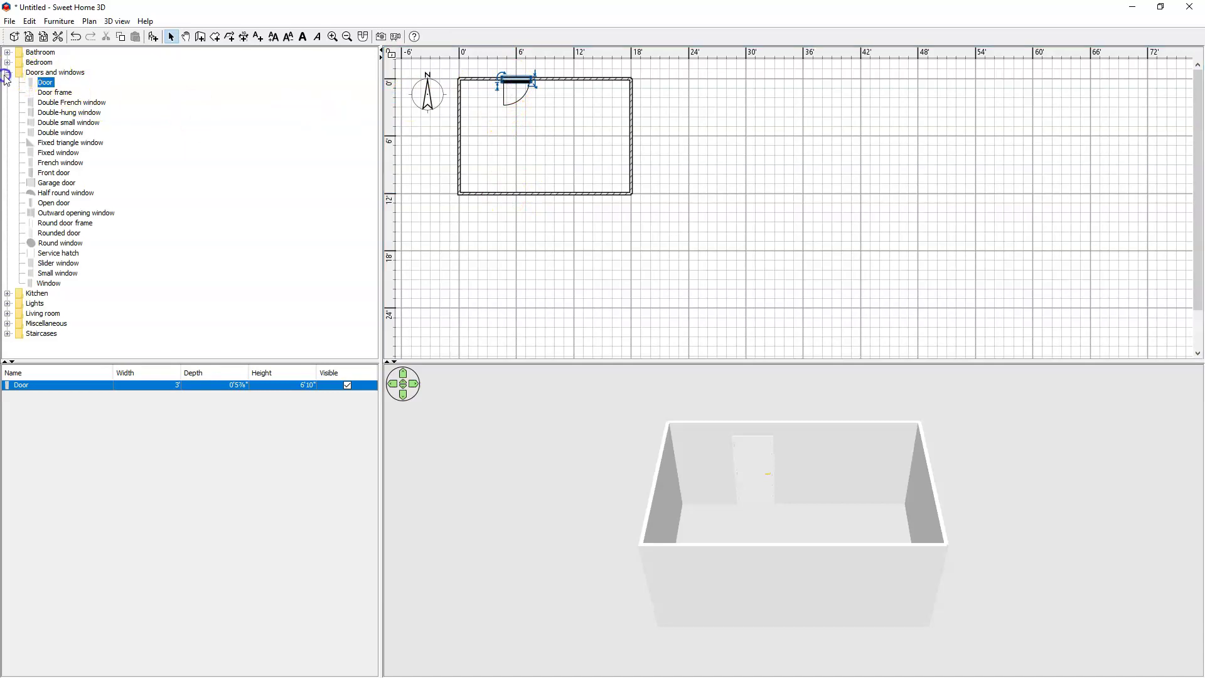
{"action": "left_click", "coordinate": [7, 72]}
{"action": "left_click", "coordinate": [7, 102]}
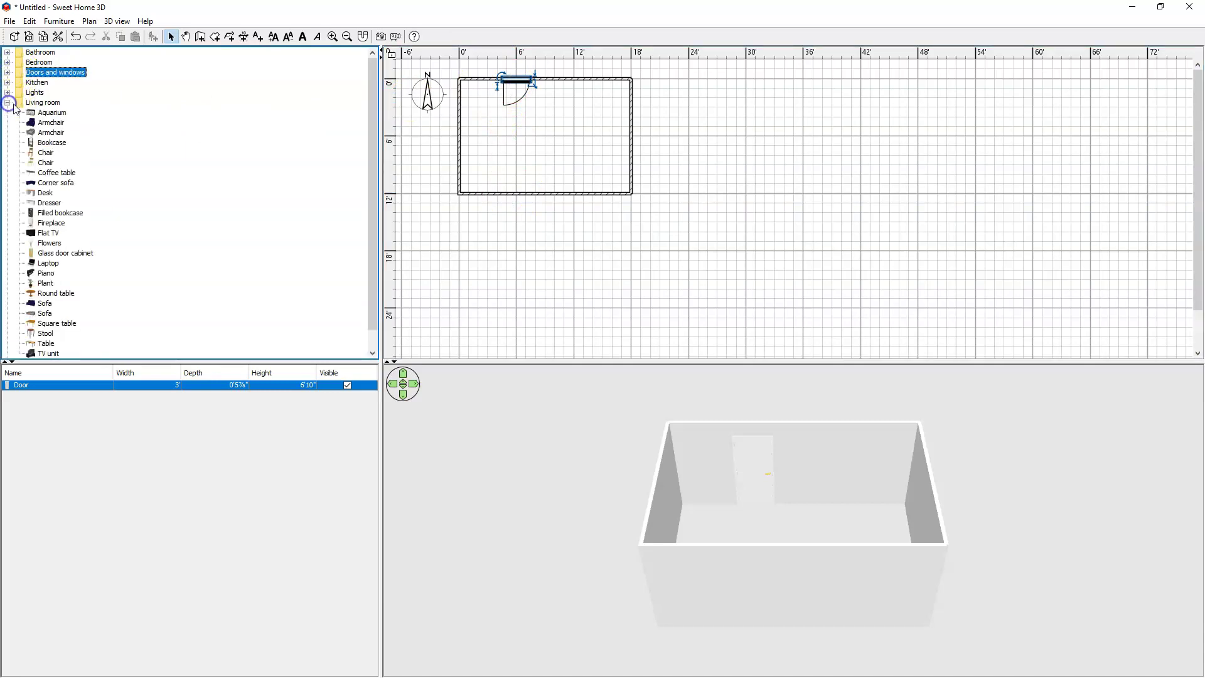
{"action": "left_click_drag", "start_coordinate": [50, 122], "coordinate": [557, 142]}
{"action": "double_click", "coordinate": [557, 145]}
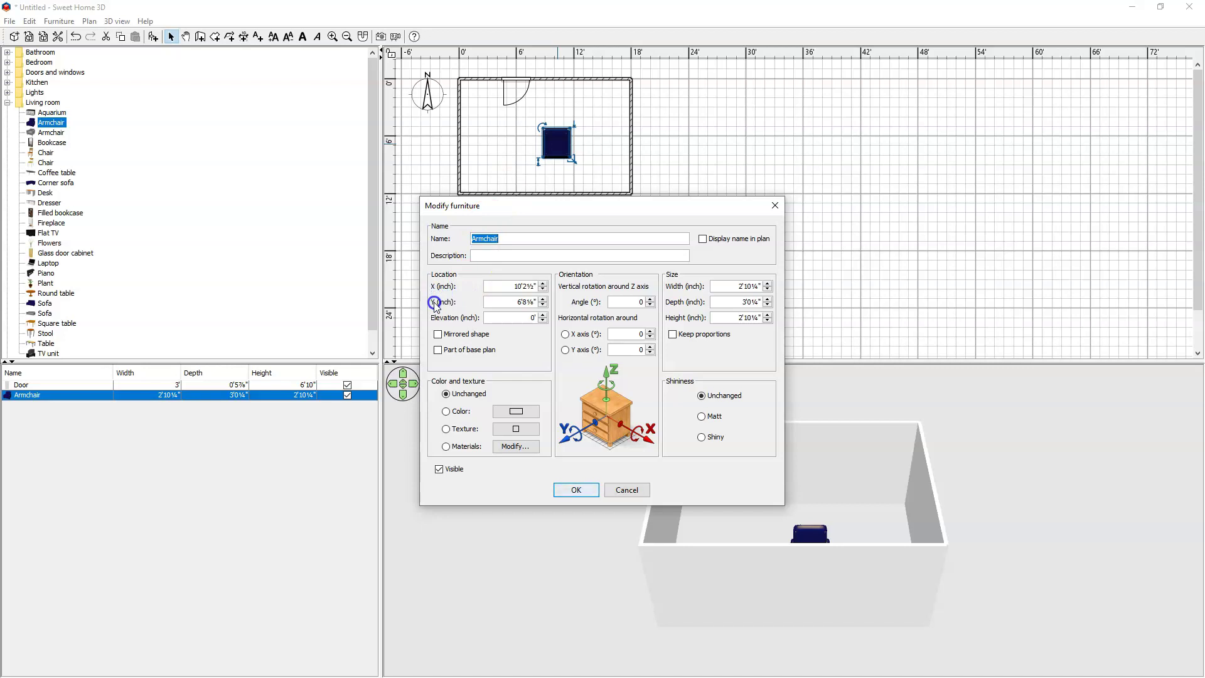
{"action": "left_click", "coordinate": [592, 492]}
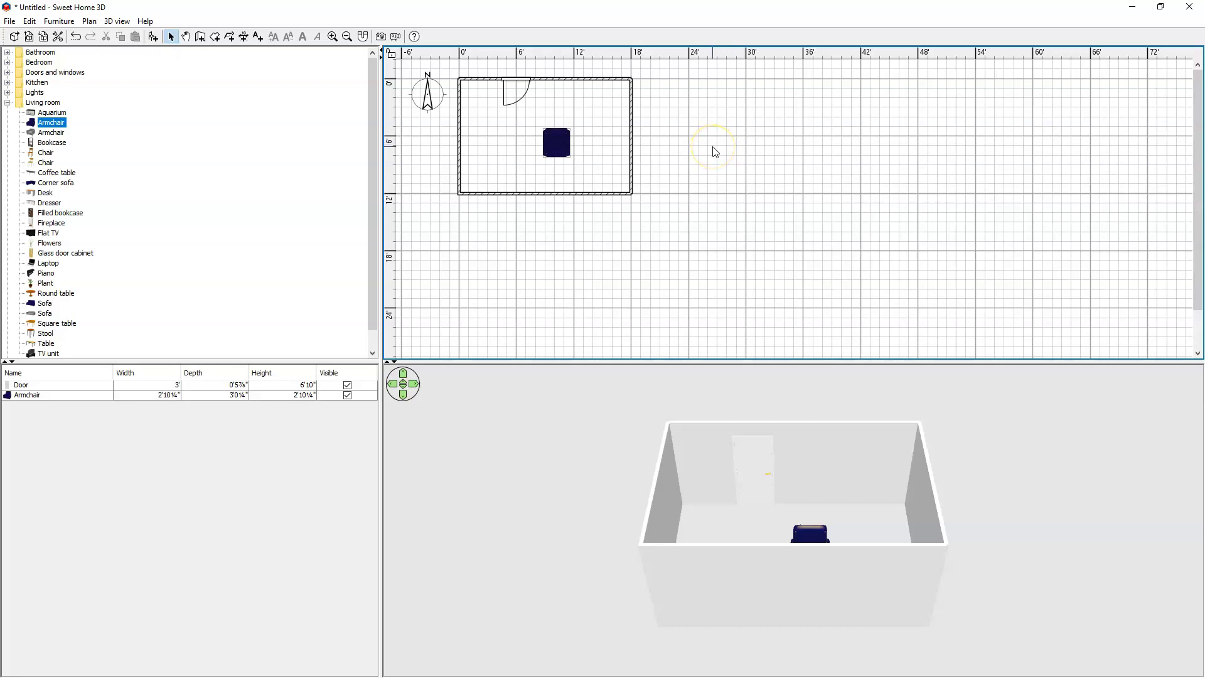
Step: Export the floor plan to the desktop in SVG format as sweethome, and close the exported file's browser view
{"action": "right_click", "coordinate": [715, 152]}
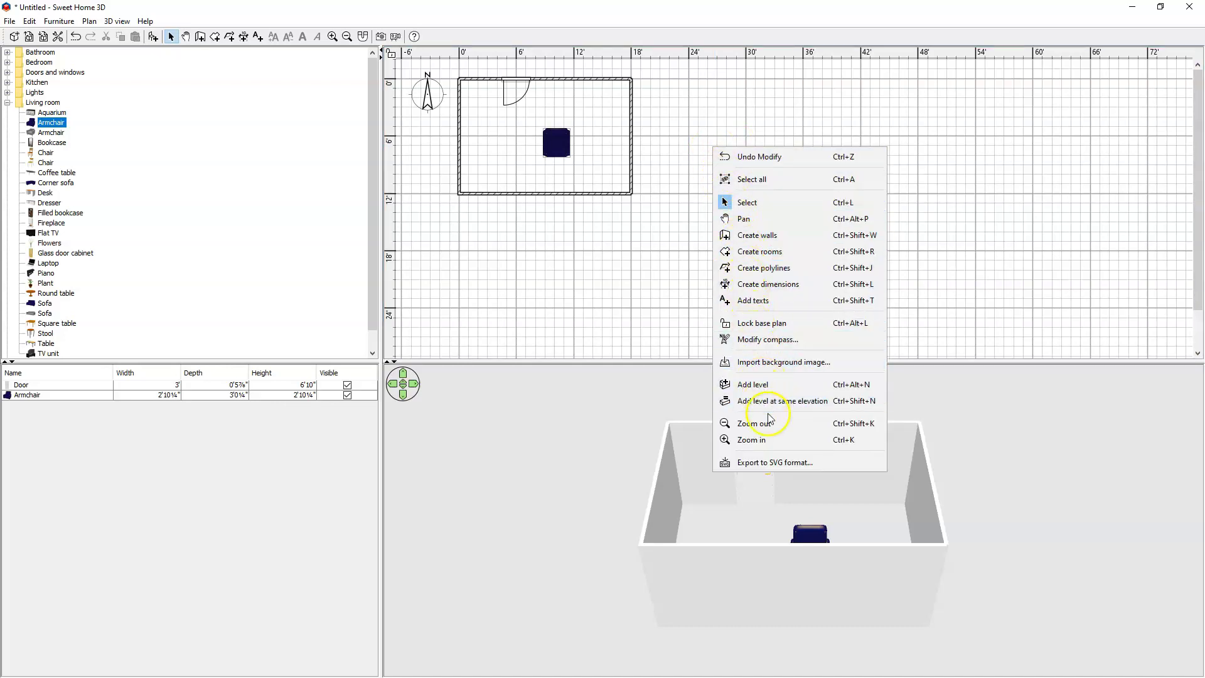
{"action": "left_click", "coordinate": [784, 465]}
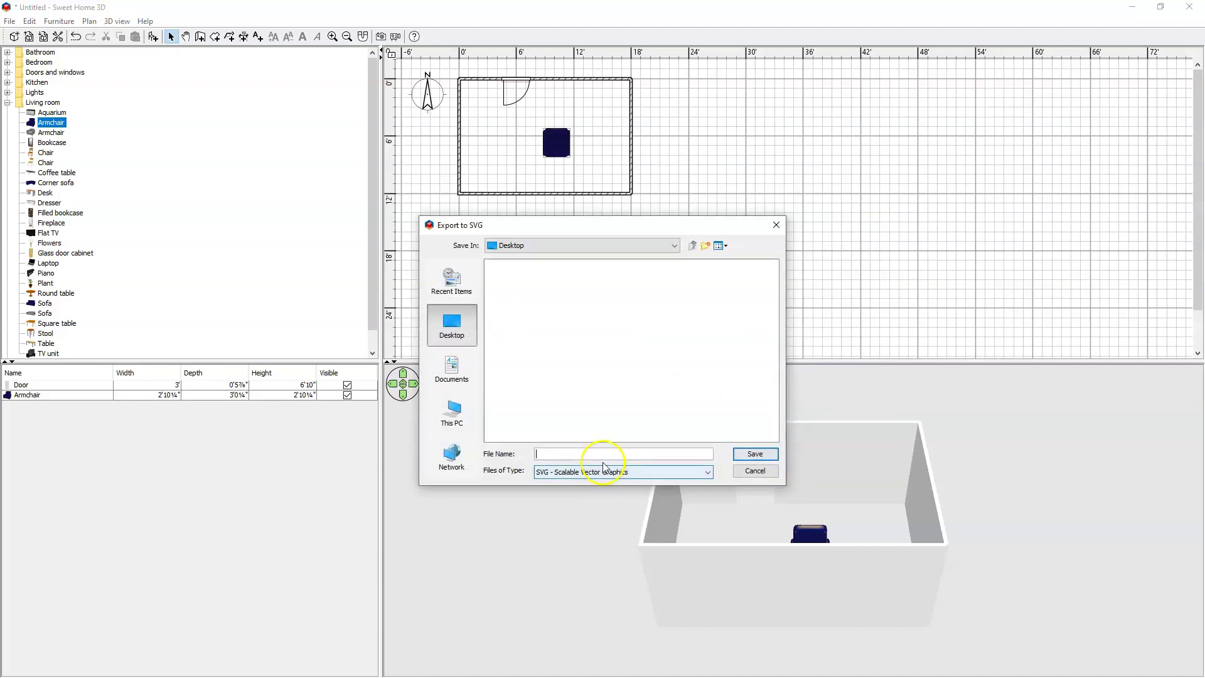
{"action": "type", "text": "sweet"}
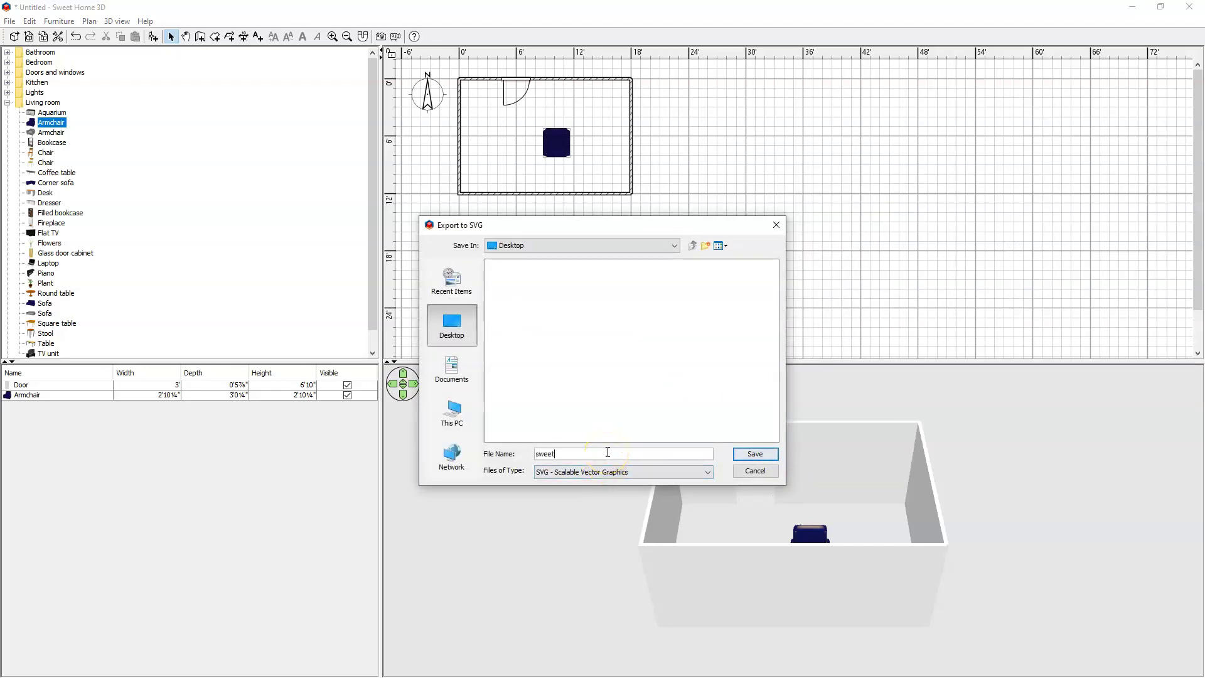
{"action": "type", "text": "home"}
{"action": "left_click", "coordinate": [757, 453]}
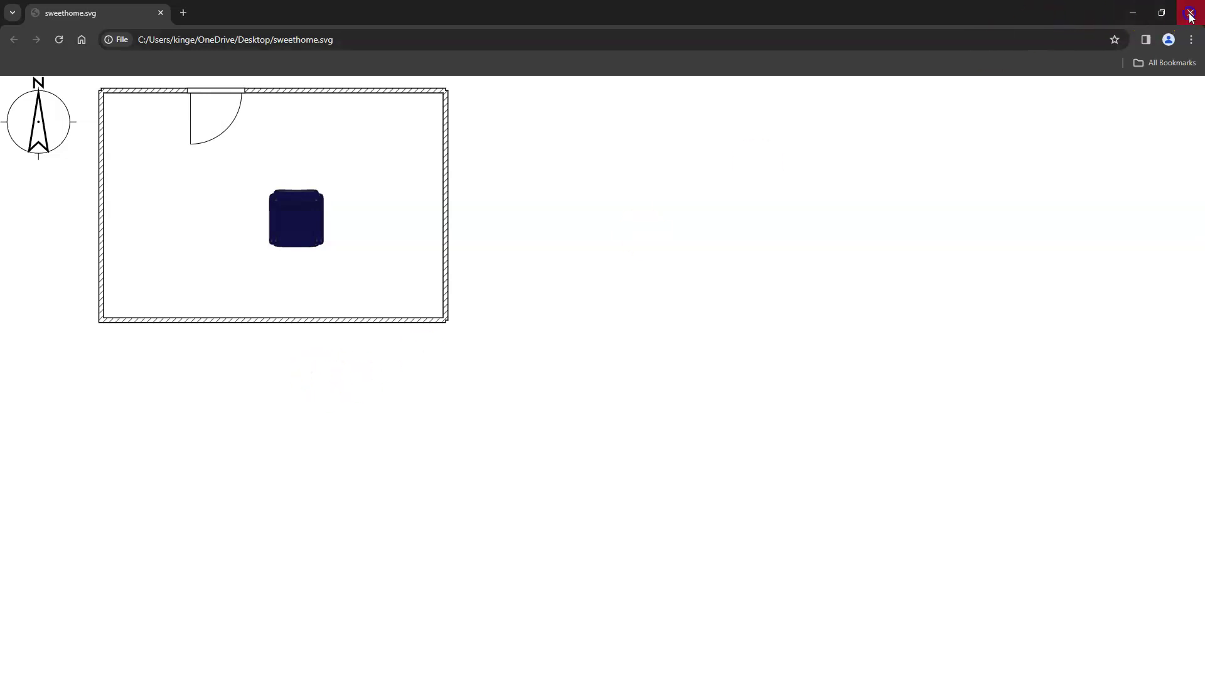
{"action": "left_click", "coordinate": [1190, 14]}
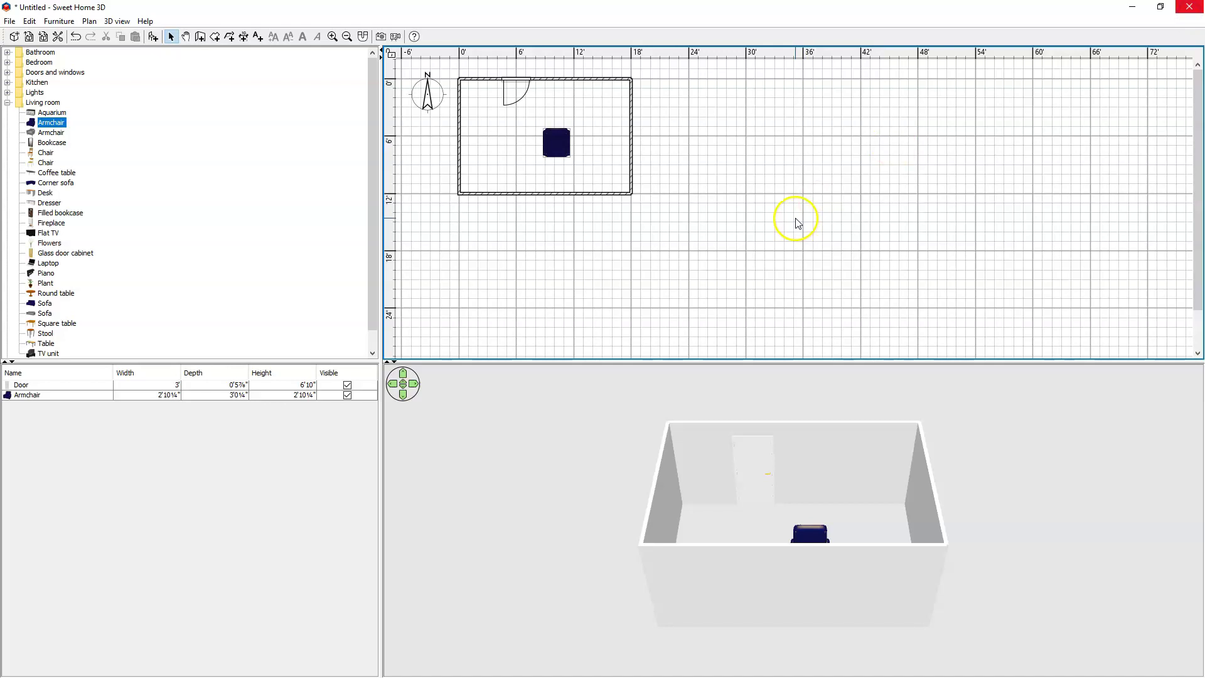